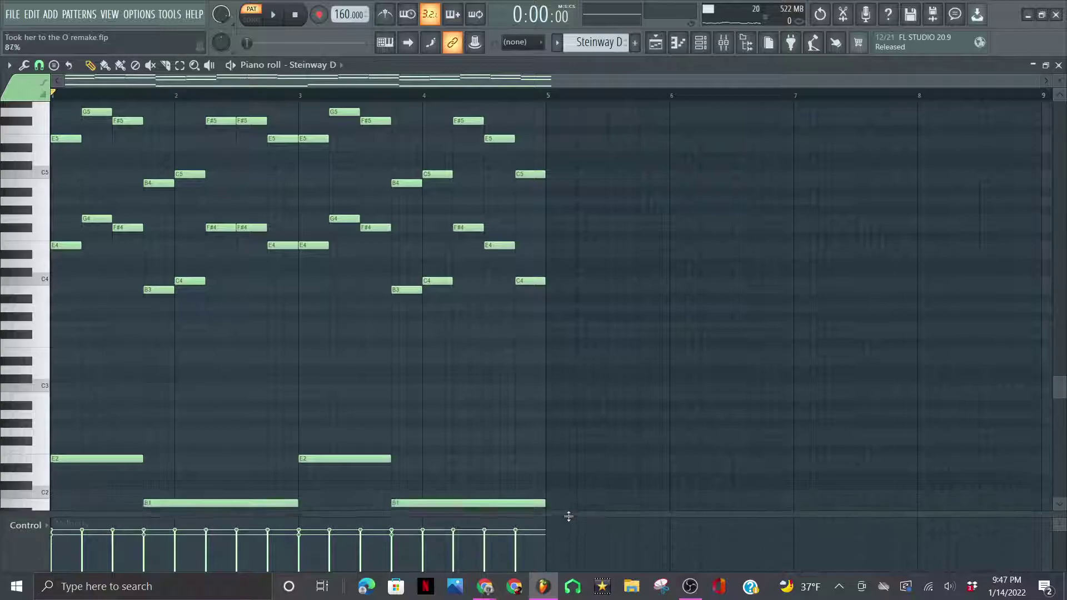
Play the Steinway D pattern's notes and show its instrument with the Essential Pianos preset.
scroll(596, 437, "down", 1)
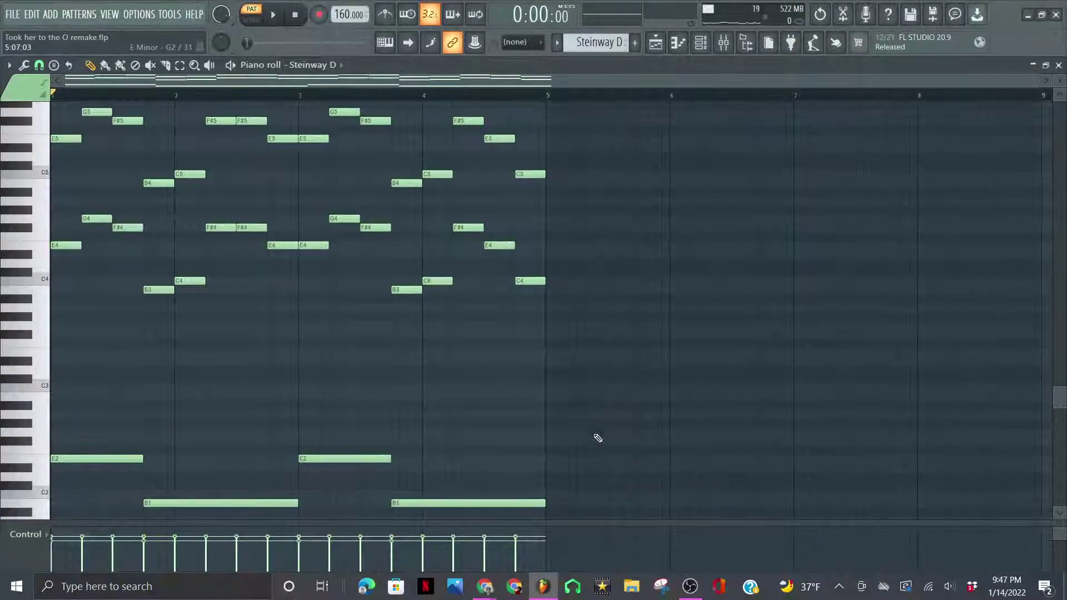
key("space")
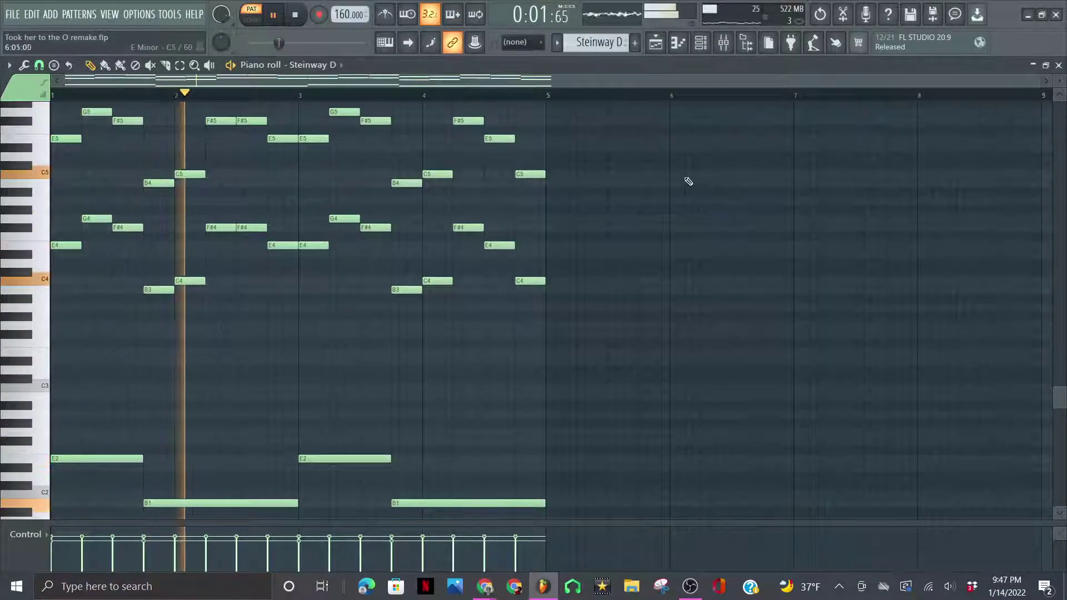
left_click(702, 43)
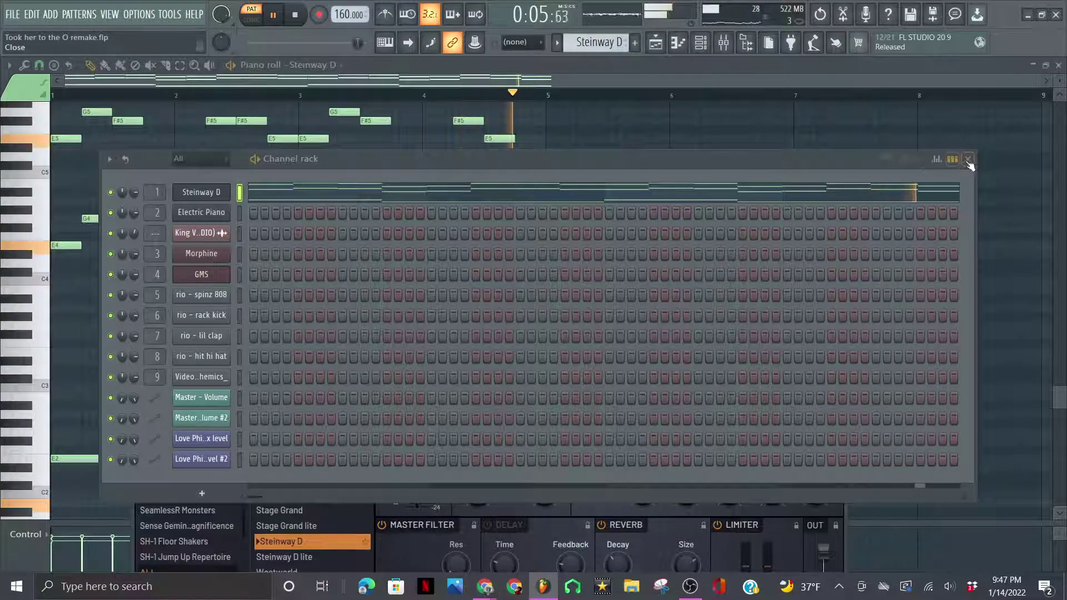
left_click(968, 160)
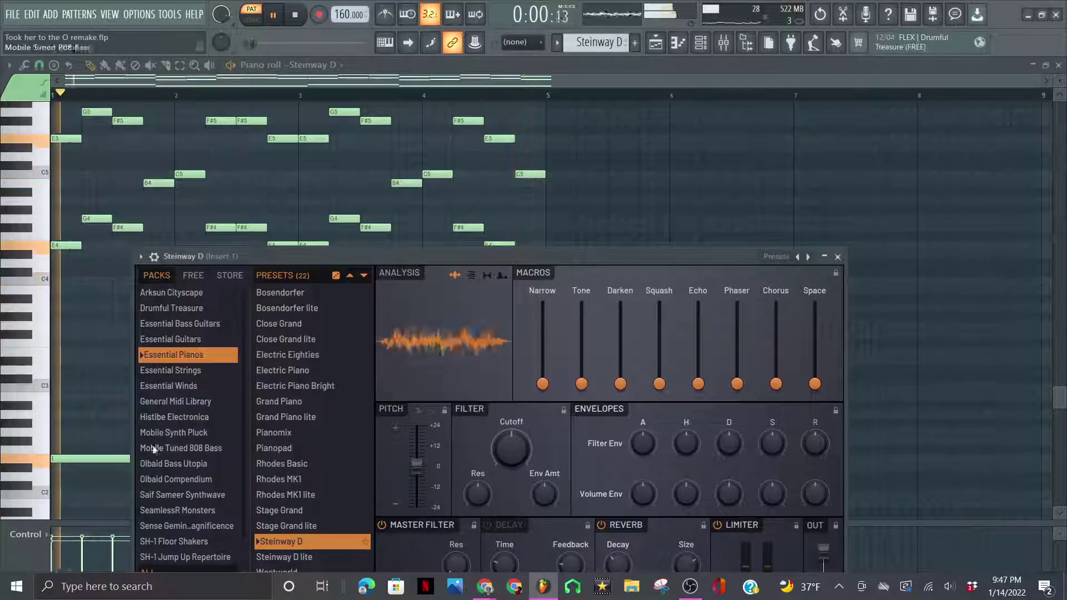
Show the Fruity parametric EQ 2 and Fruity Reeverb 2 effects on mixer Insert 1.
left_click(737, 42)
left_click(976, 114)
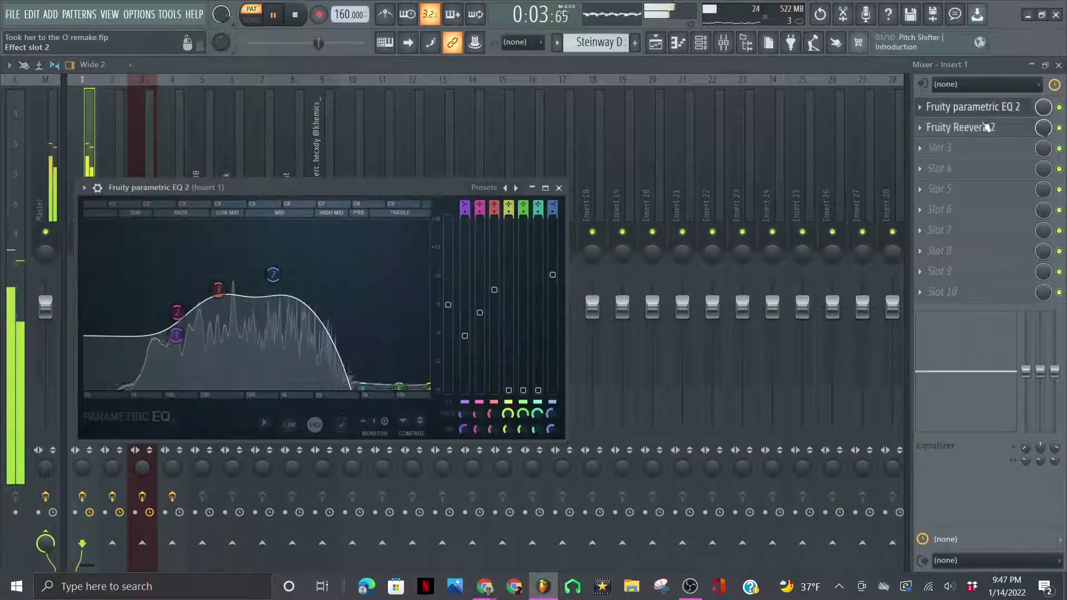
left_click(978, 128)
Select the Electric Piano pattern in the playlist and play its notes in the piano roll.
left_click(670, 48)
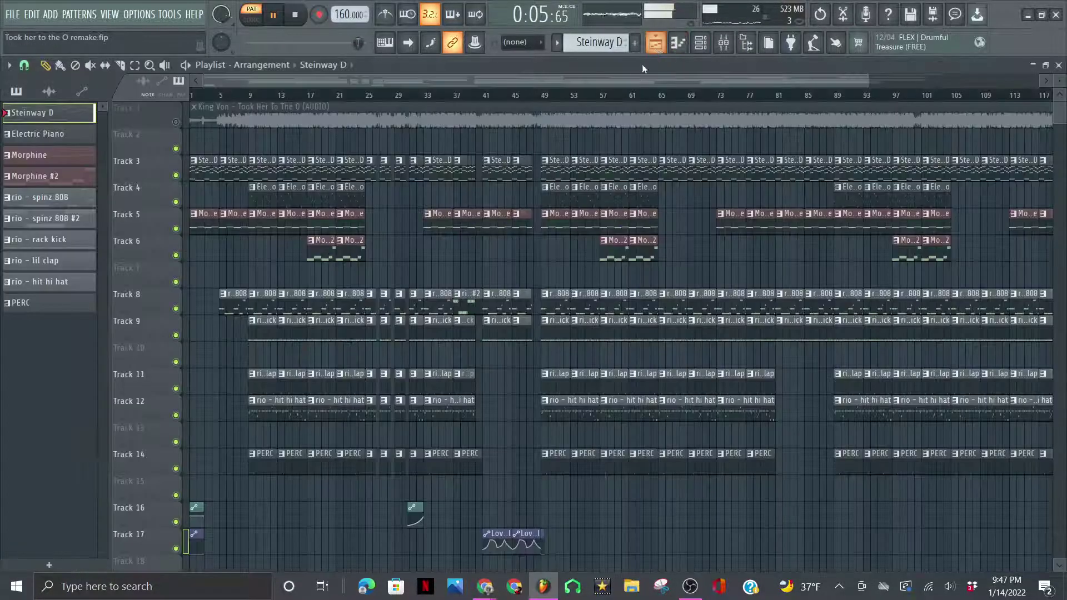
left_click(59, 137)
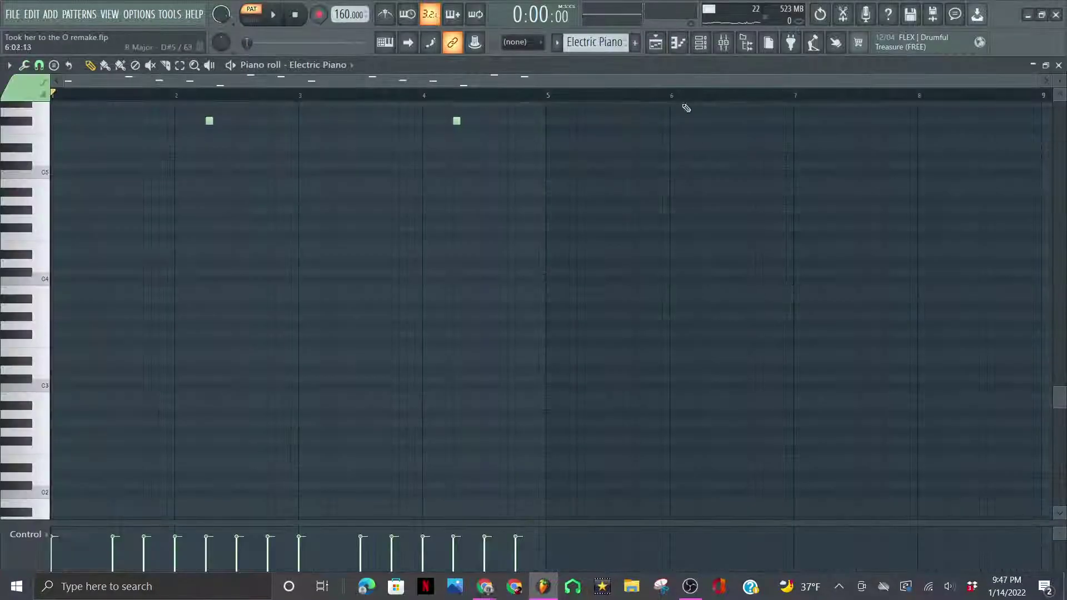
left_click_drag(1063, 83, 1063, 97)
scroll(693, 302, "up", 3)
scroll(693, 302, "down", 2)
key("space")
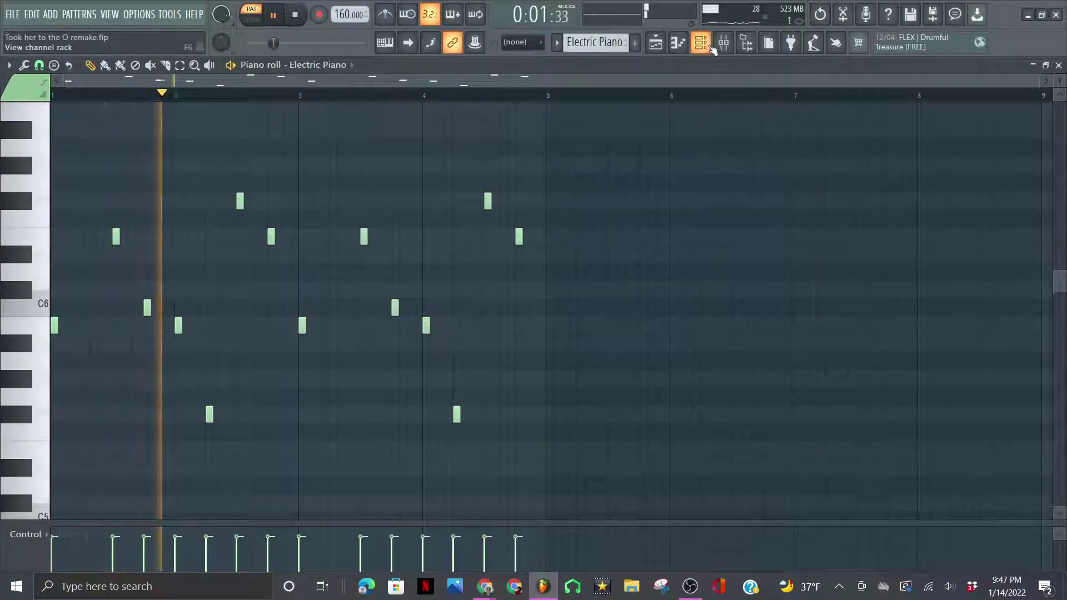
Show the Electric Piano channel's instrument preset and the Fruity Chorus effect on mixer Insert 2.
left_click(706, 44)
left_click(705, 51)
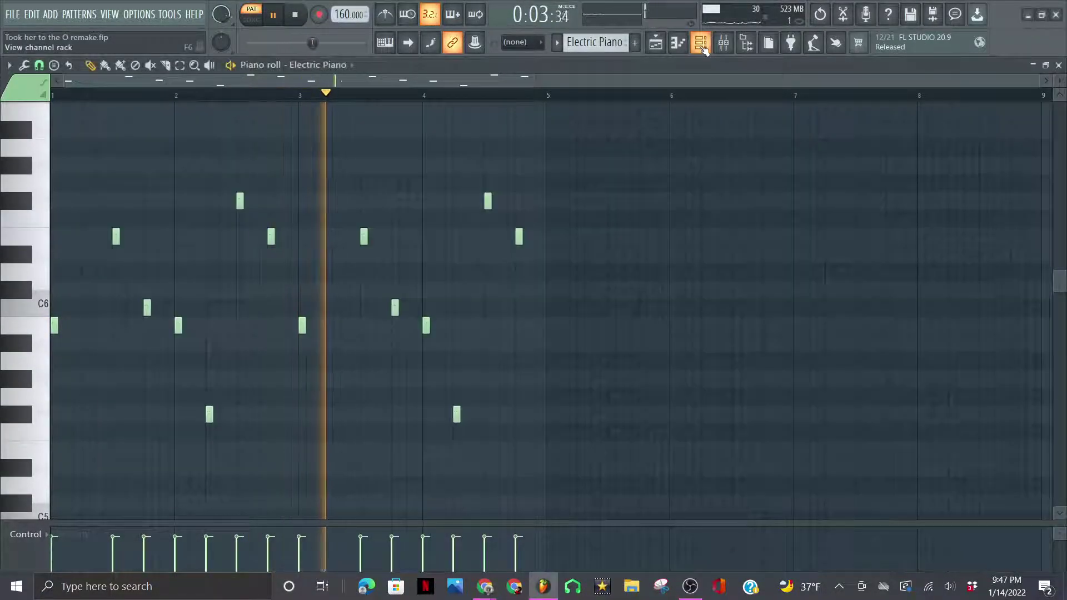
left_click(705, 50)
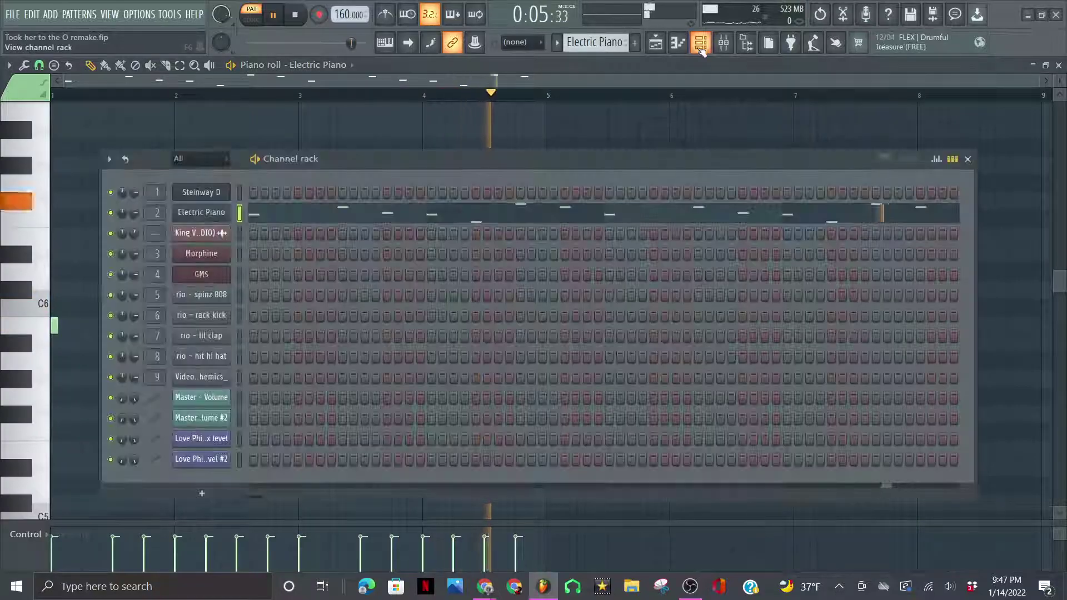
left_click(967, 159)
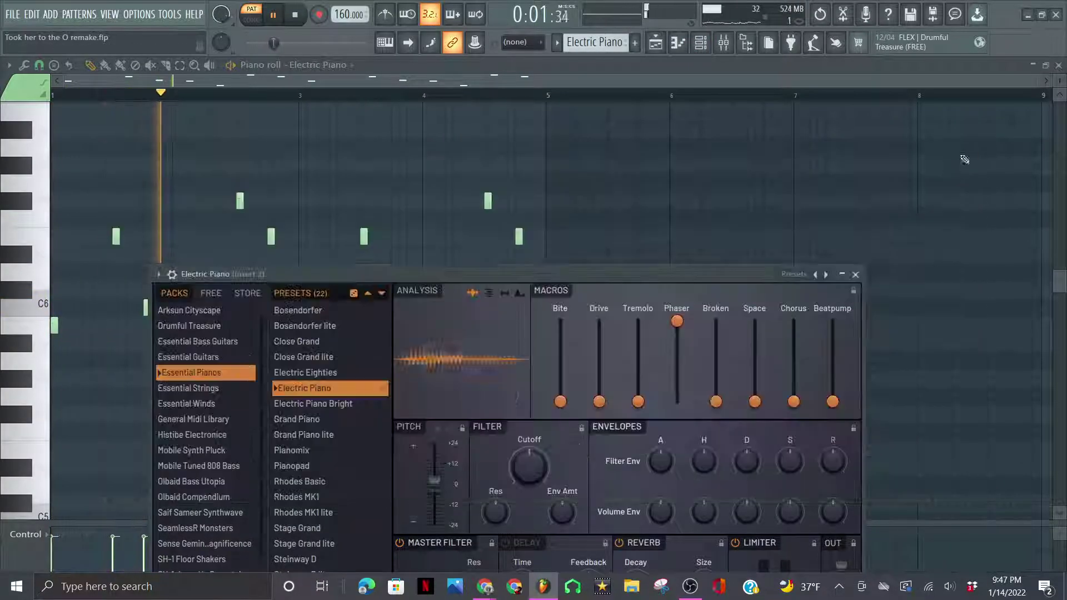
key("F9")
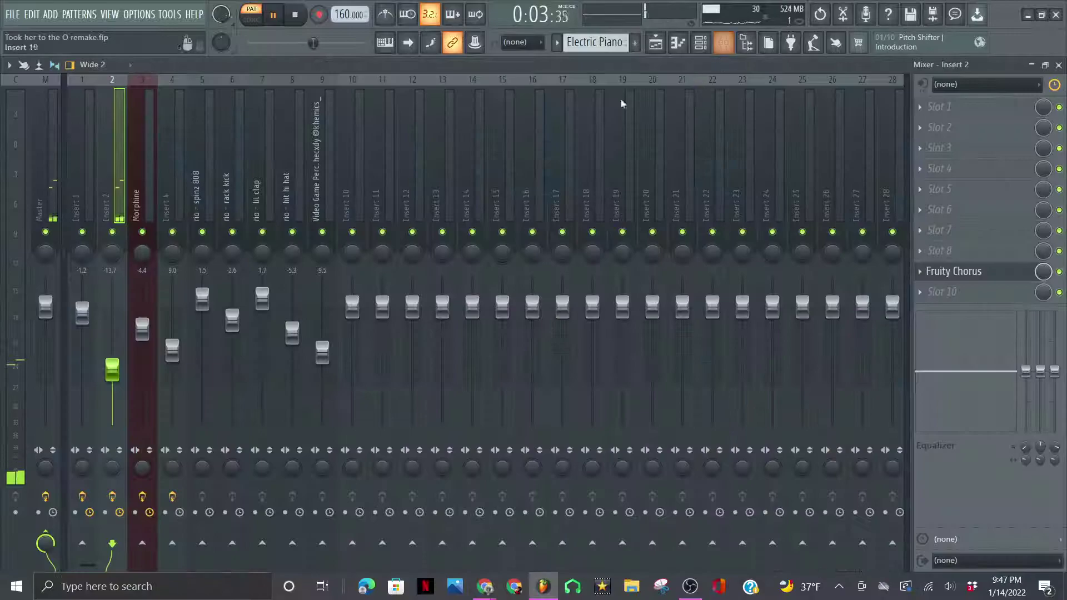
left_click(978, 275)
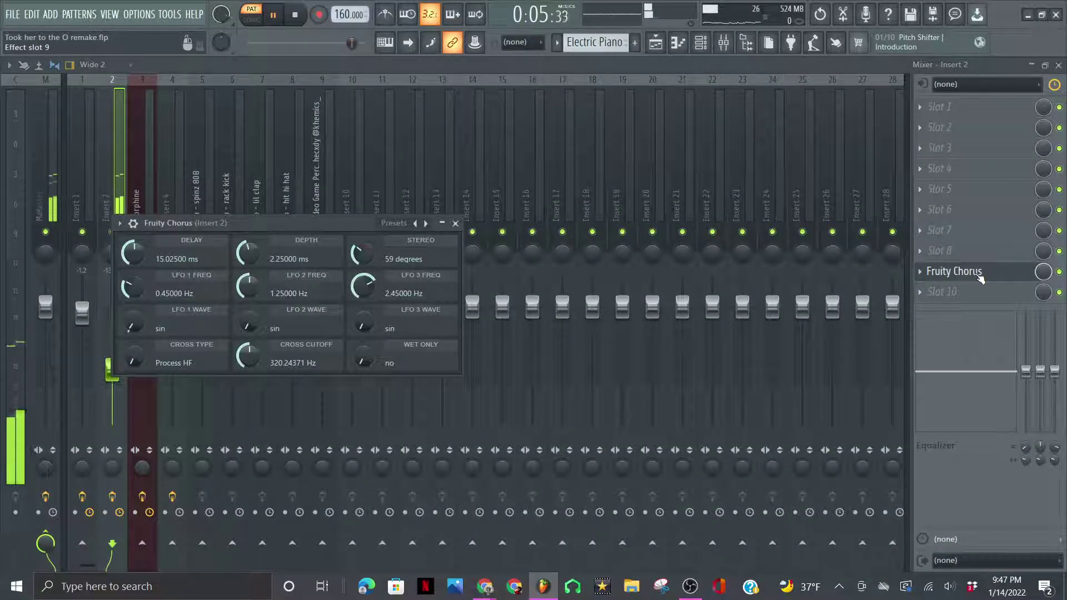
Switch to the Morphine pattern and filter the channel rack to the Unsorted channels.
left_click(658, 38)
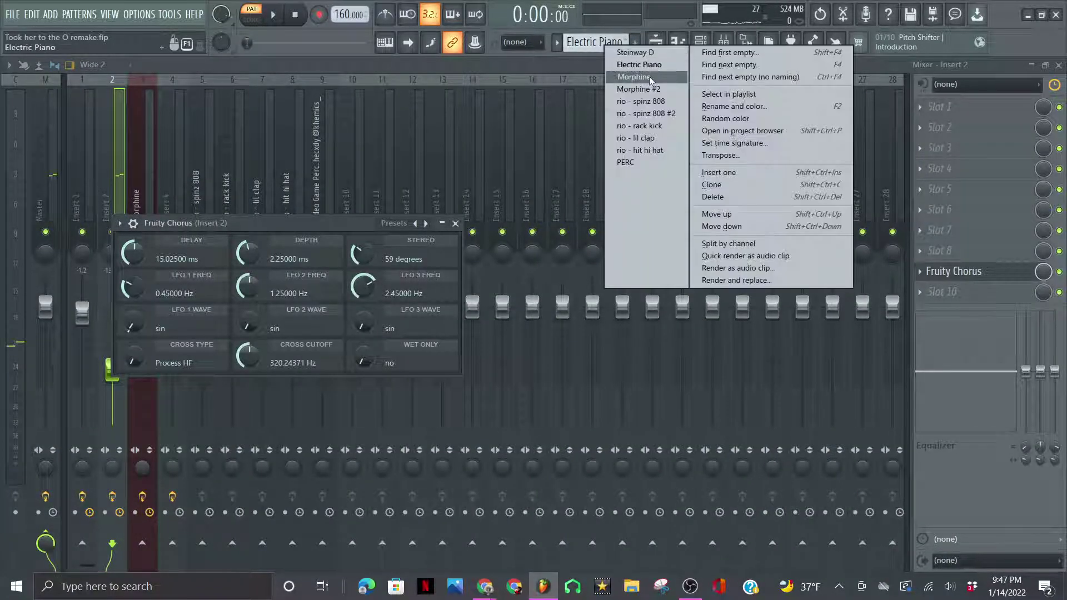
left_click(633, 77)
left_click(709, 42)
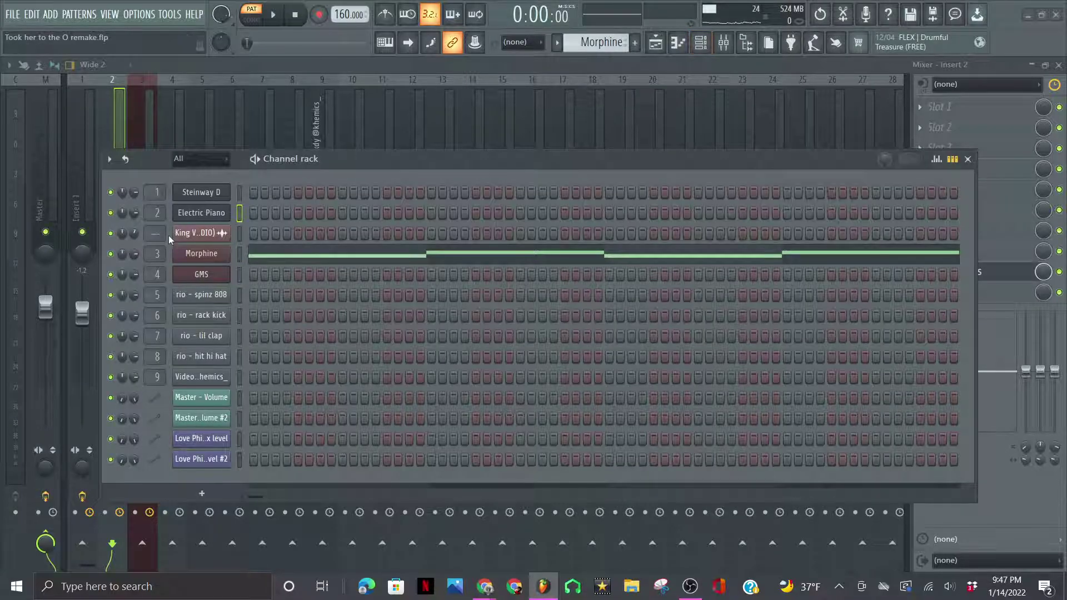
left_click(202, 215)
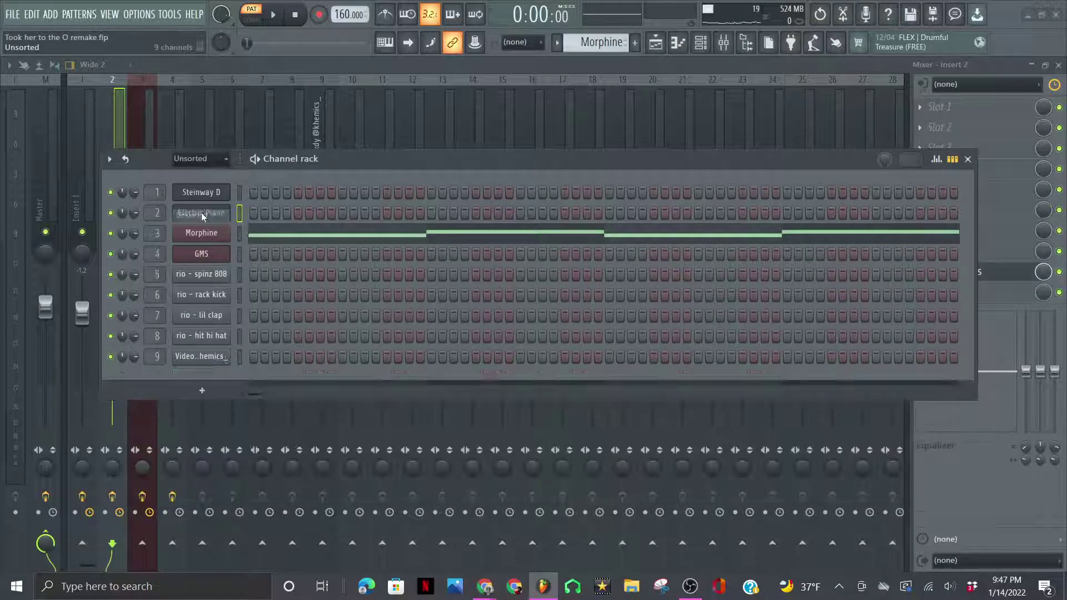
left_click(969, 160)
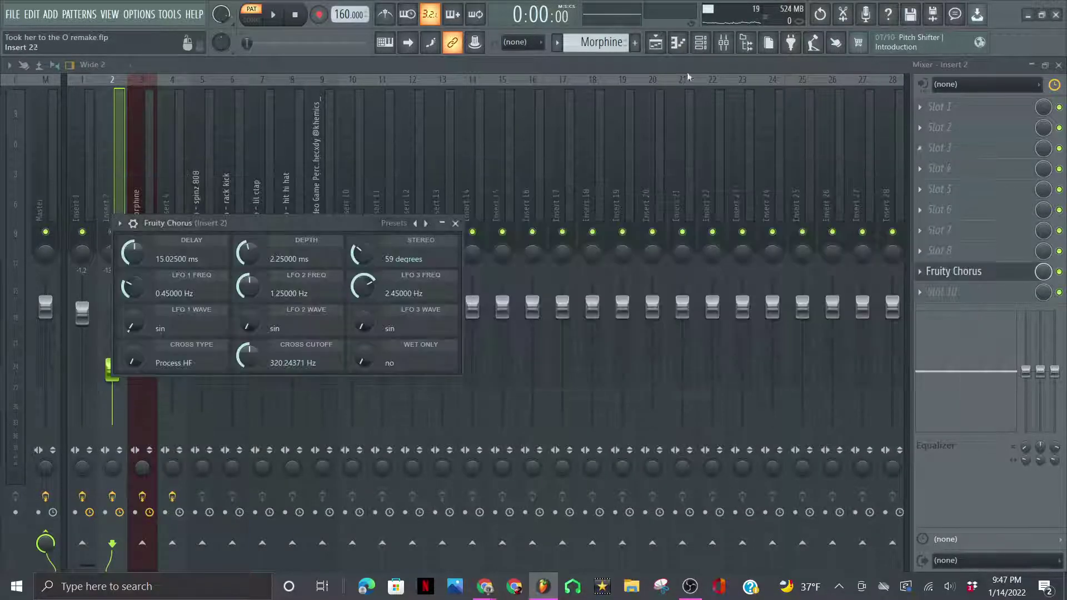
Show the Morphine channel's notes in the piano roll and play the pattern.
left_click(676, 44)
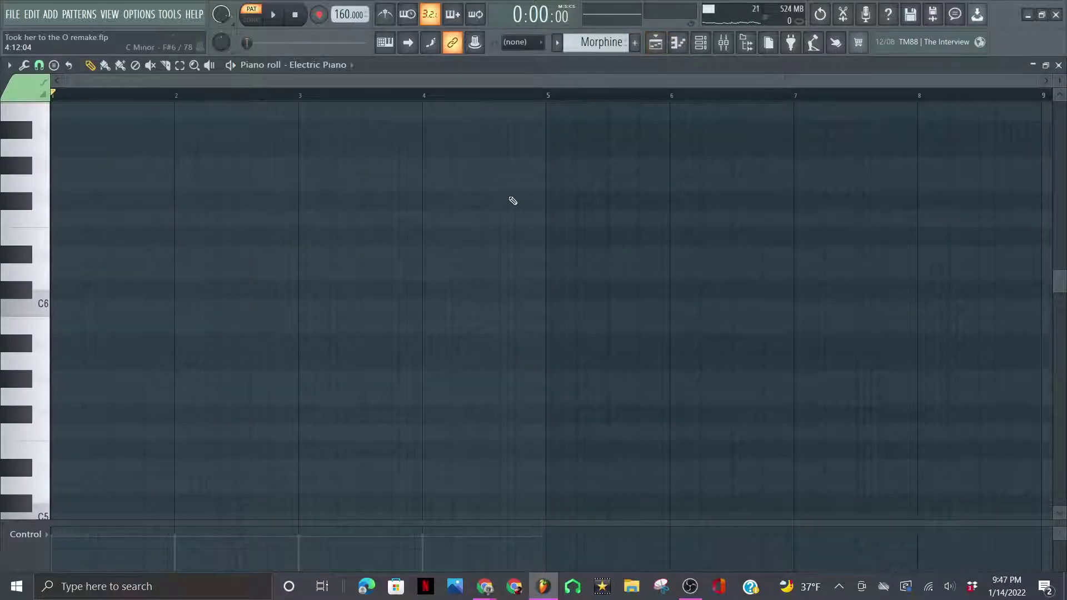
scroll(513, 200, "up", 3)
left_click(598, 46)
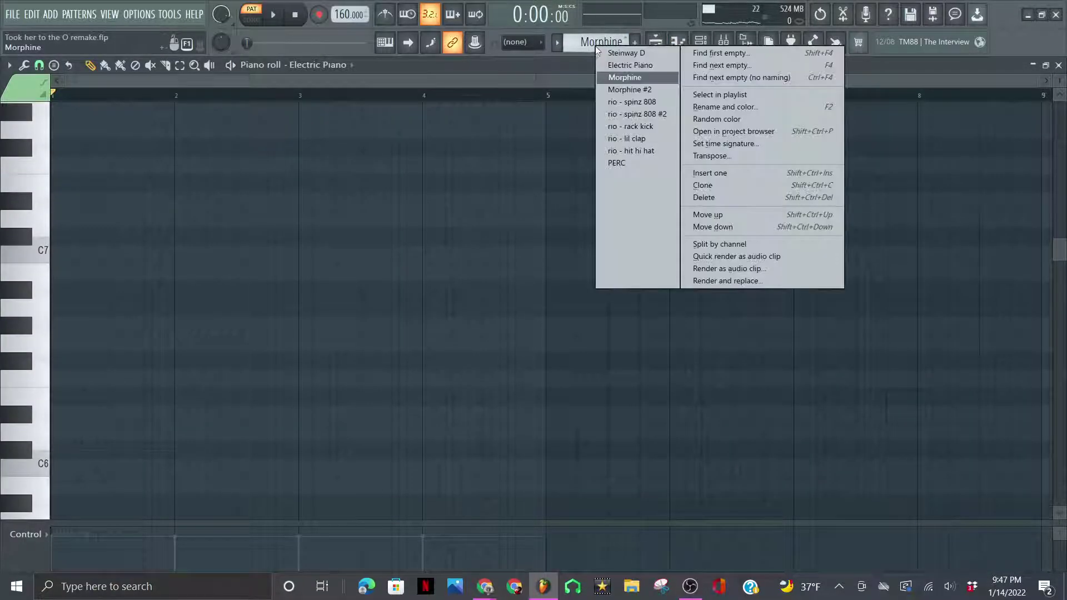
left_click(701, 43)
left_click(969, 160)
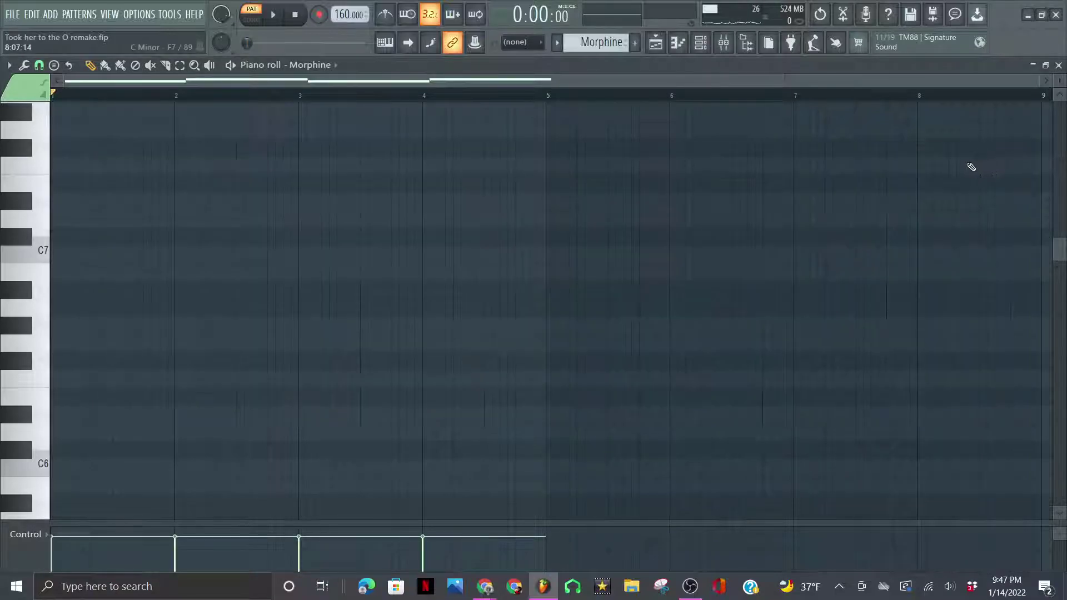
scroll(483, 245, "down", 10)
key("space")
Open the Morphine synthesizer and view the WND Meloflute NUC preset in its Brass & Wind bank.
left_click(702, 43)
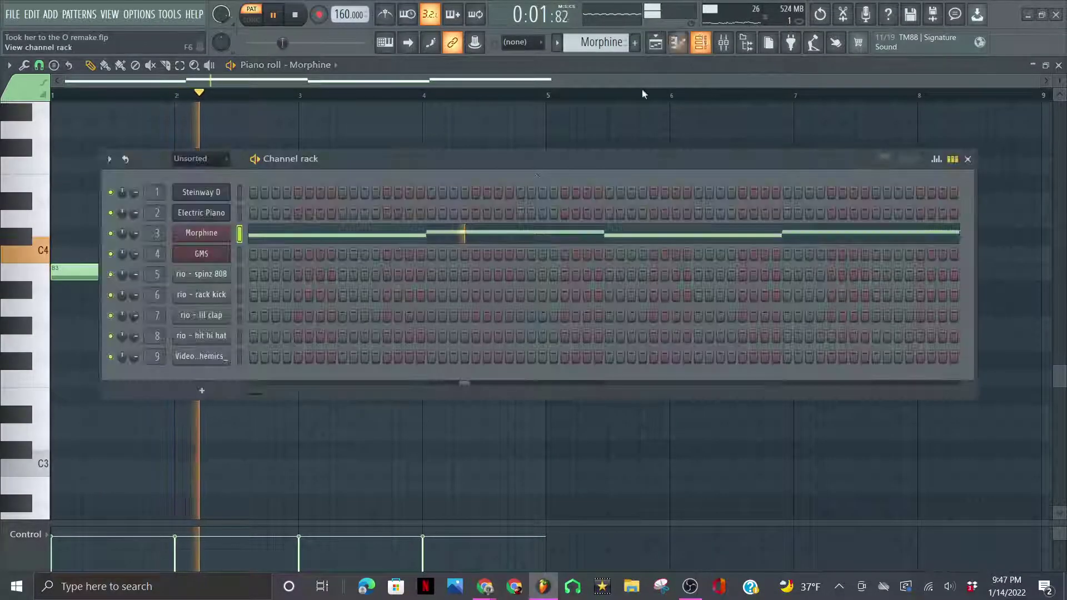
left_click(211, 236)
left_click(968, 160)
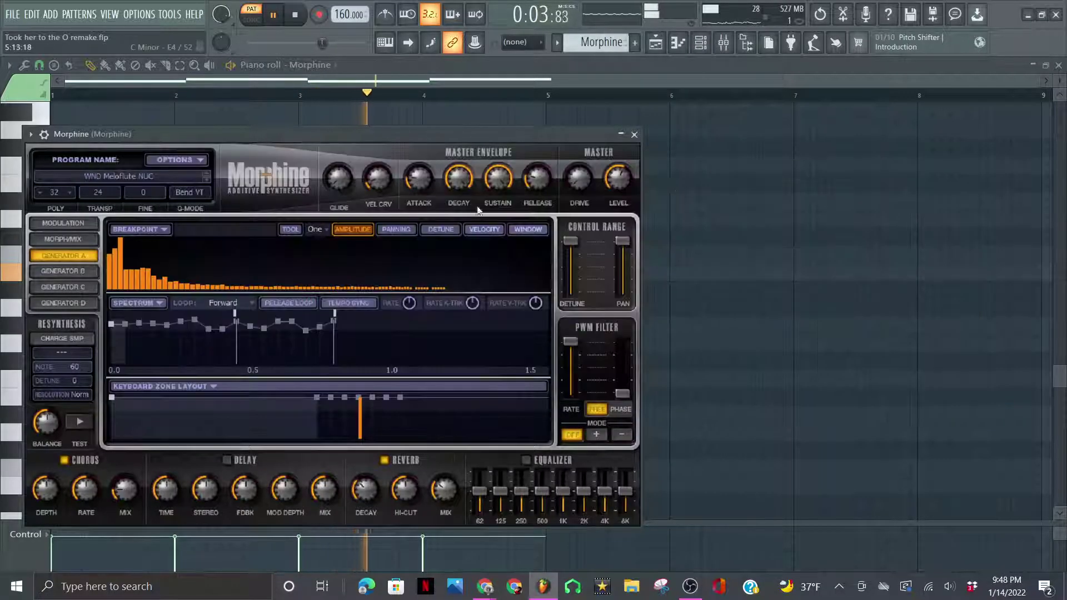
left_click(135, 175)
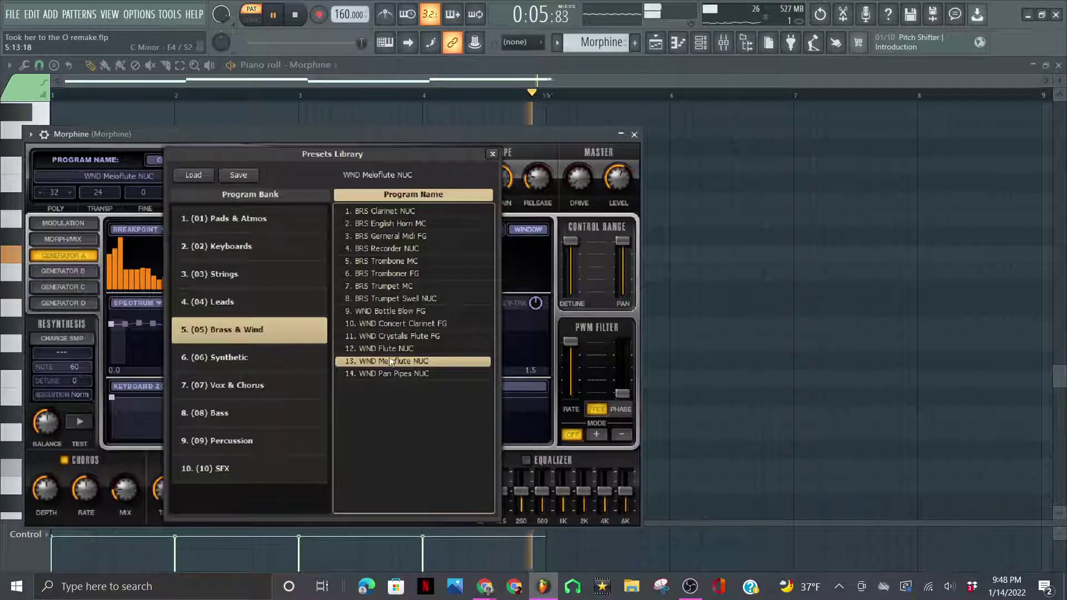
left_click(635, 135)
View the Fruity parametric EQ 2 curve on the Morphine mixer track and close it.
left_click(725, 44)
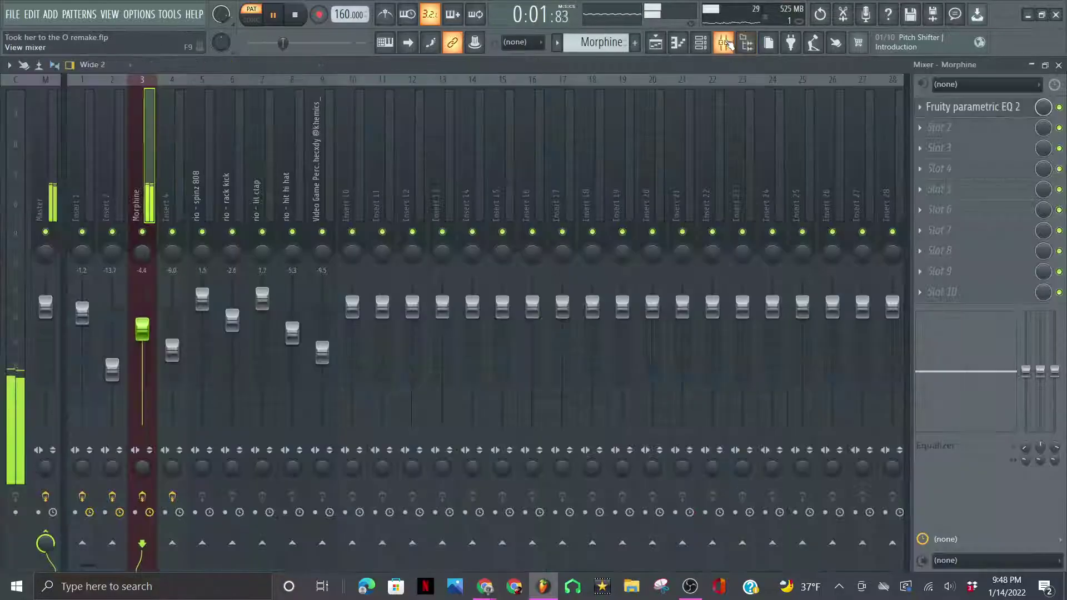
left_click(956, 107)
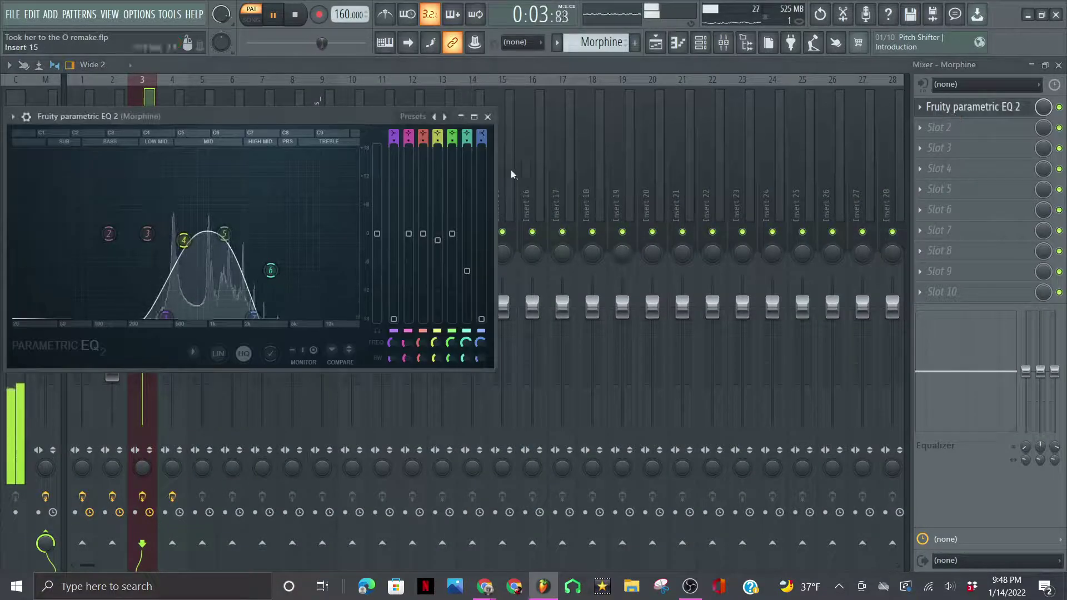
left_click(487, 117)
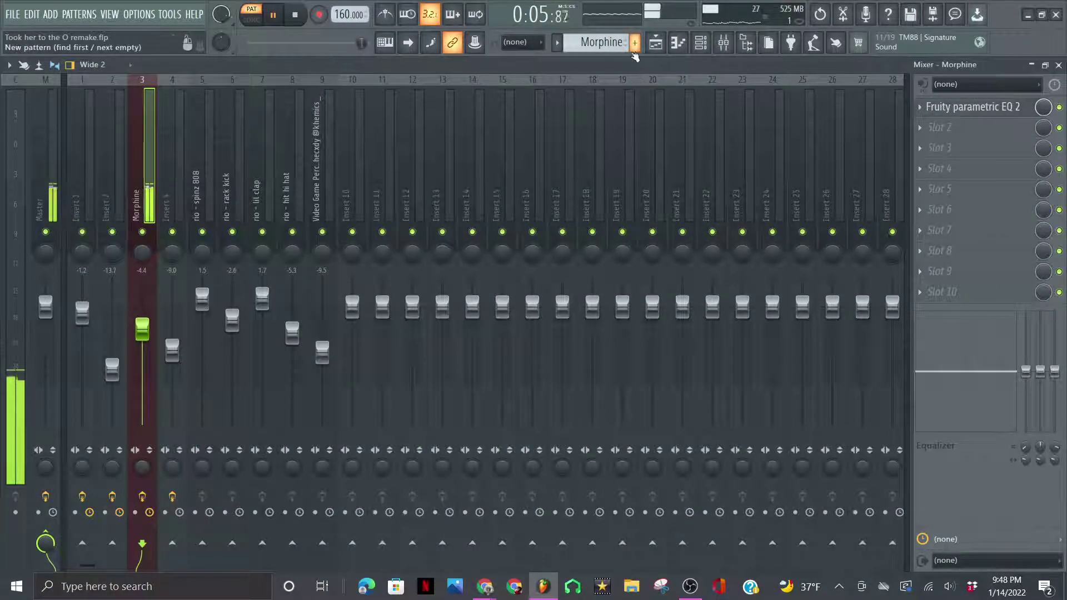
Switch to the Morphine #2 pattern and open the GMS channel's synthesizer.
left_click(601, 44)
left_click(637, 89)
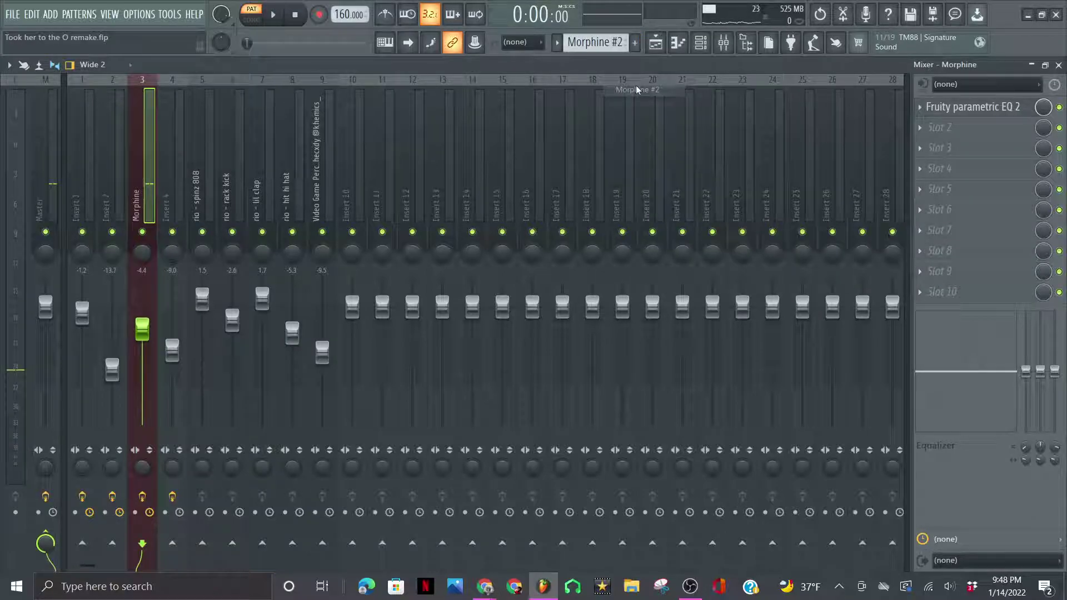
left_click(701, 46)
left_click(216, 255)
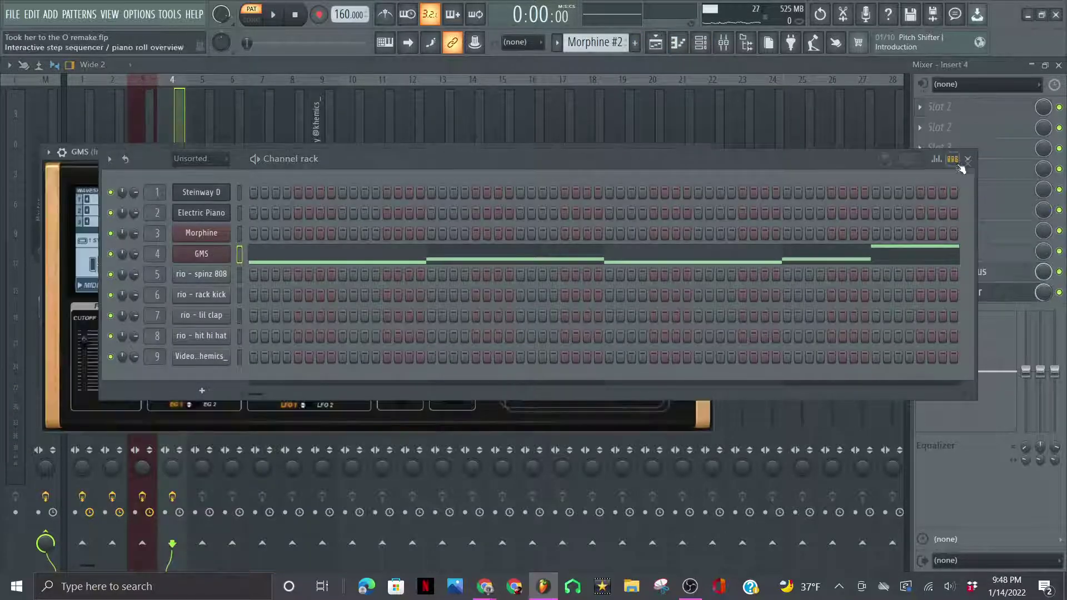
left_click(968, 159)
Rename the Morphine #2 pattern as gms.
left_click(595, 42)
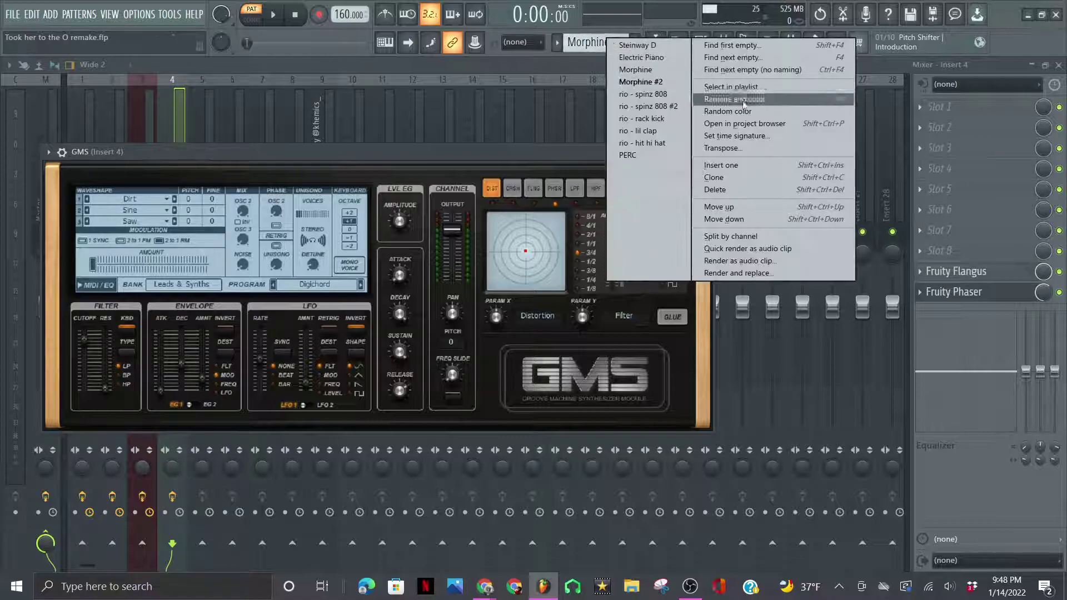
left_click(750, 103)
type("gms")
key("Return")
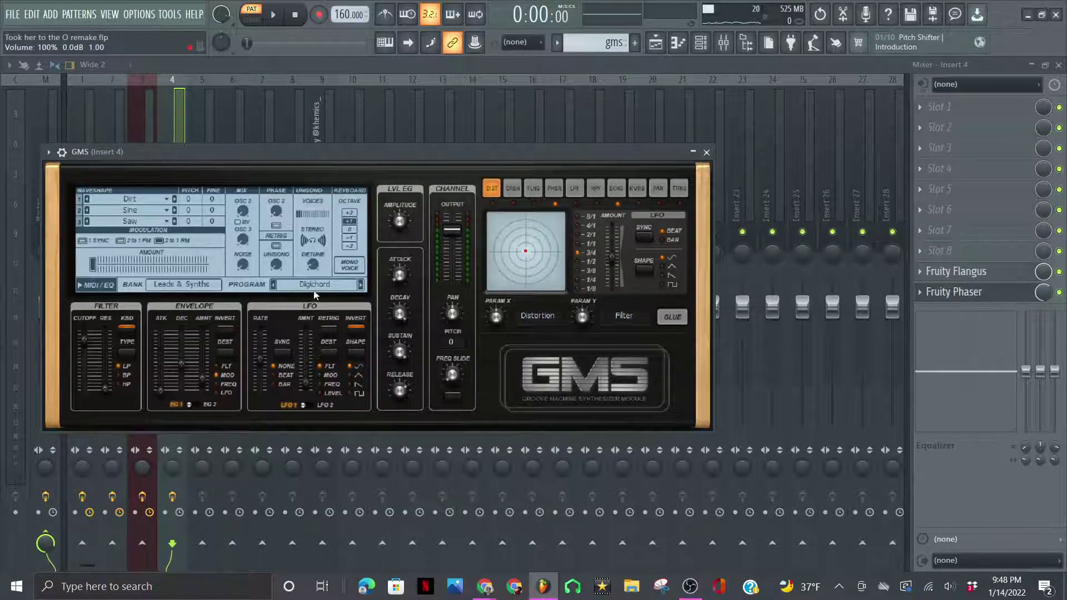
Pick the Digichord preset from GMS's Leads & Synths bank and view Fruity Flangus and Fruity Phaser on Insert 4.
left_click(208, 282)
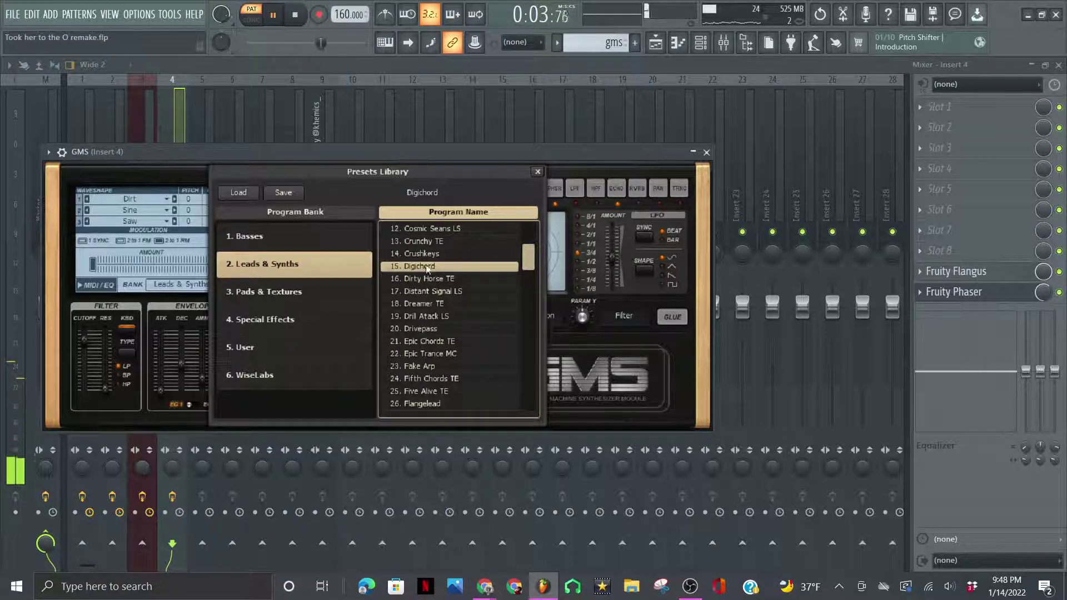
double_click(427, 266)
left_click(984, 276)
left_click(985, 276)
left_click(985, 276)
left_click(982, 293)
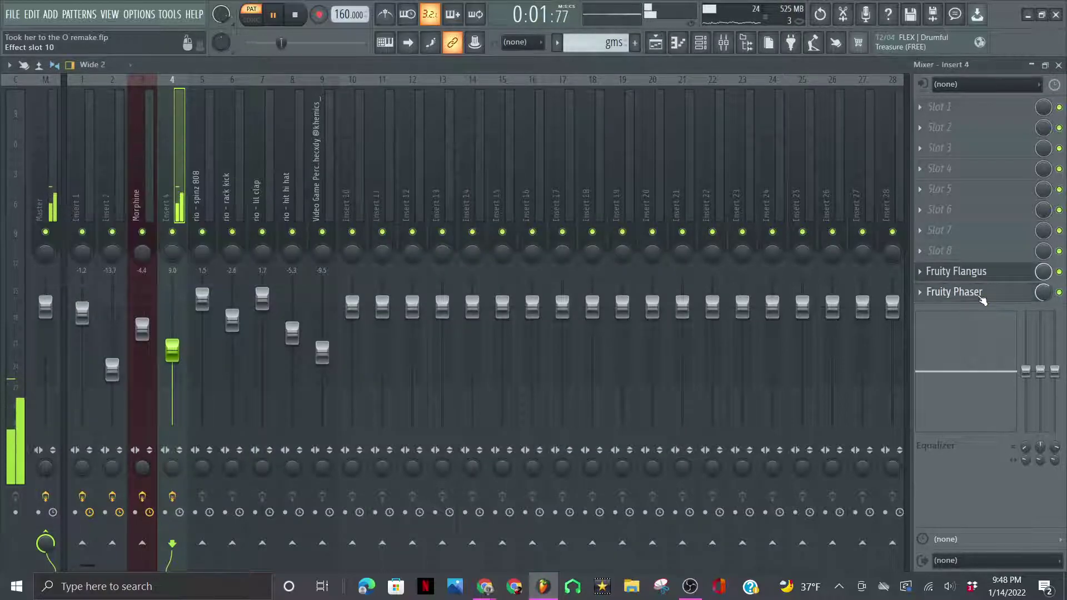
Show the GMS channel's notes in the piano roll while the gms pattern plays, and stop playback.
left_click(689, 47)
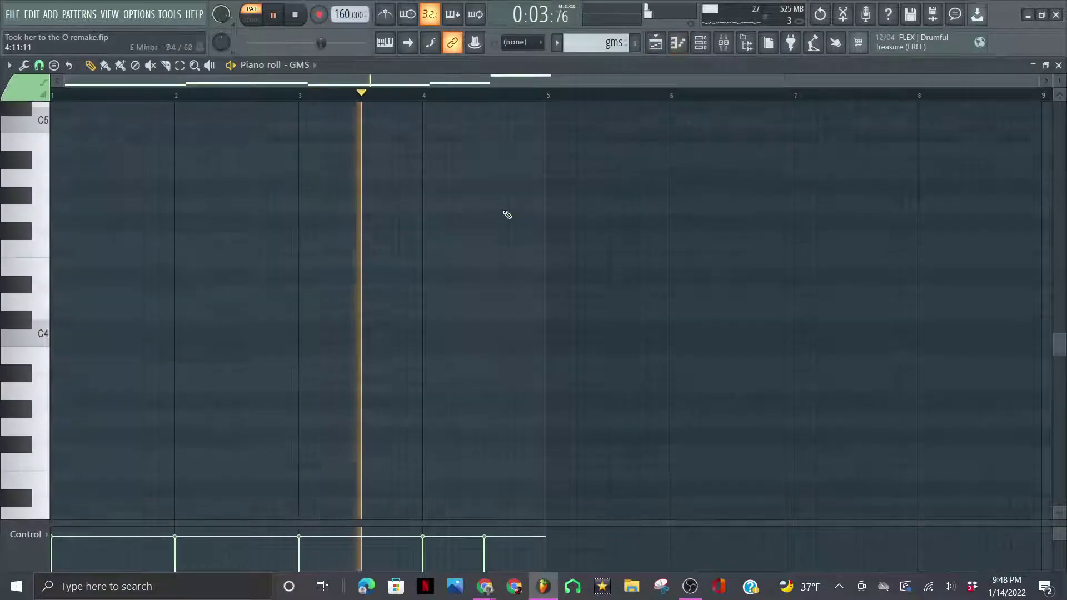
scroll(505, 214, "up", 6)
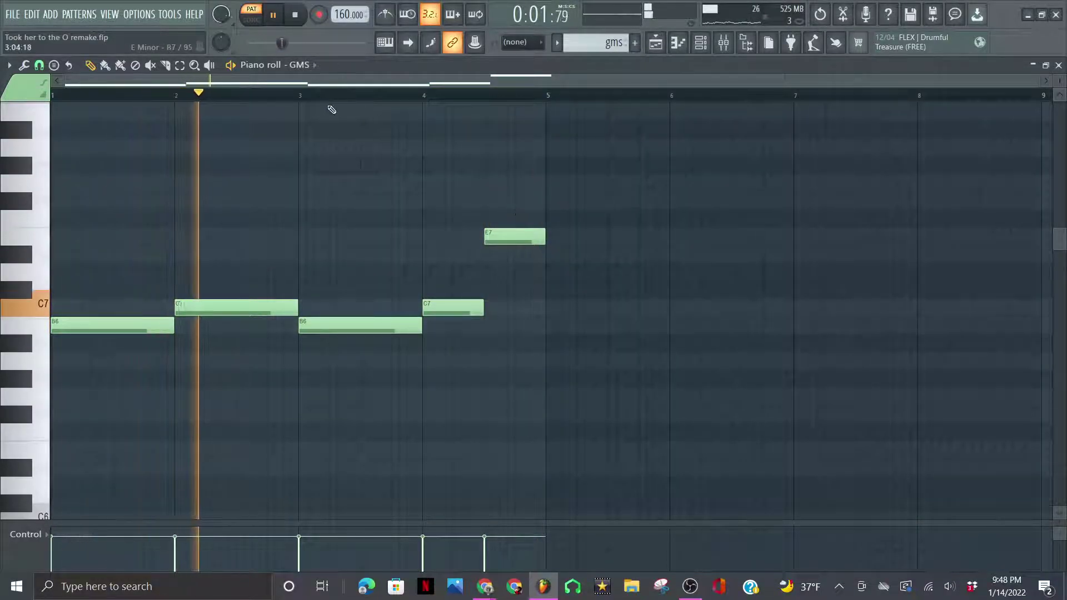
key("space")
Switch to the rio - spinz 808 pattern and play it with its notes shown in the piano roll.
left_click(599, 41)
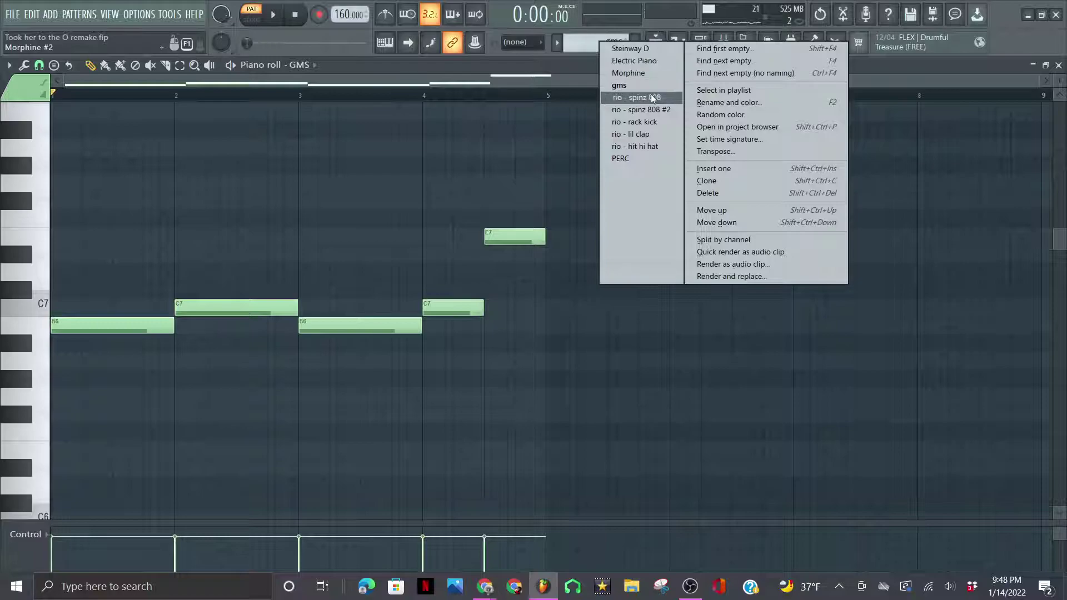
left_click(653, 97)
scroll(533, 214, "down", 8)
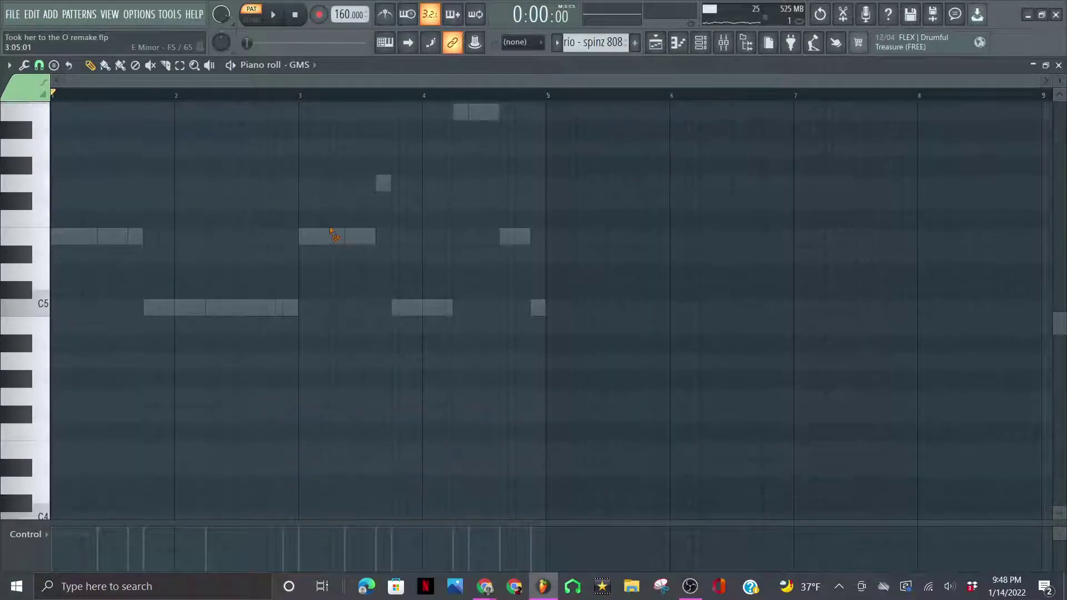
double_click(338, 238)
scroll(345, 232, "up", 2)
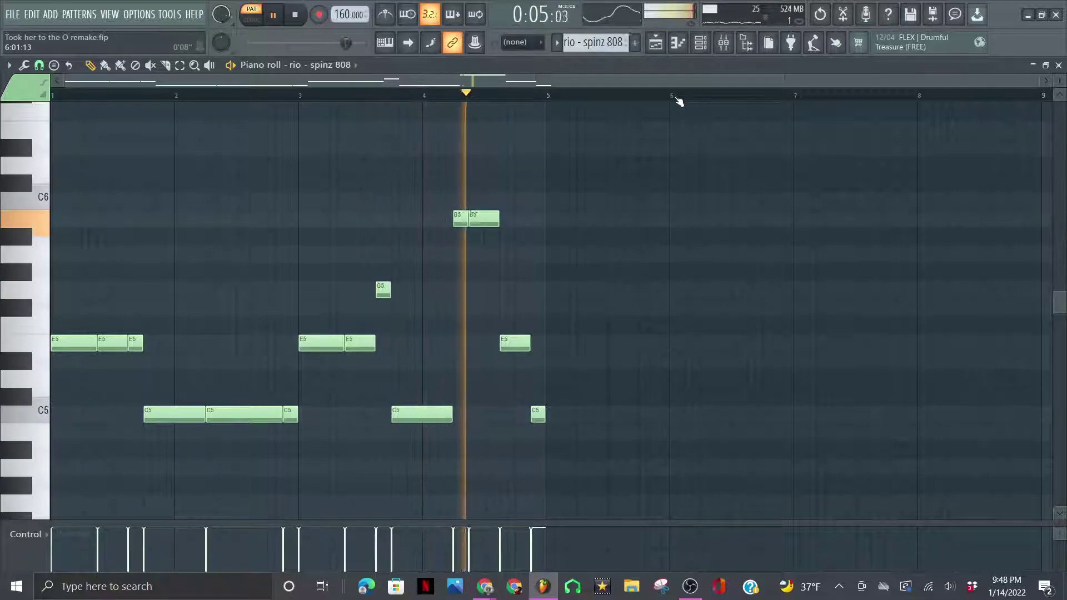
key("space")
Switch to the rio - spinz 808 #2 pattern and play its notes from bar 3.
left_click(611, 44)
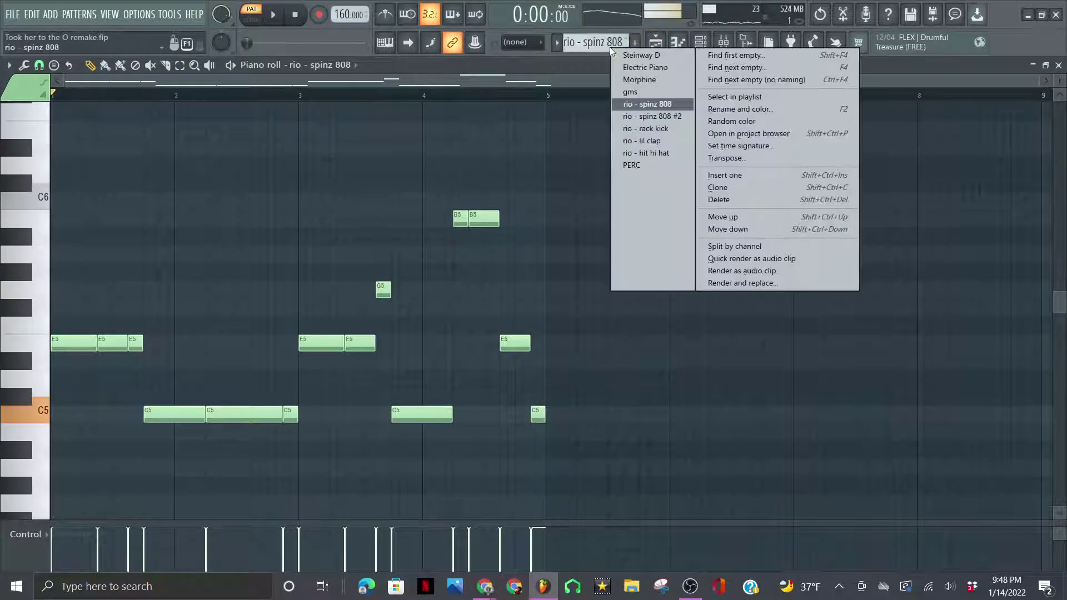
left_click(659, 116)
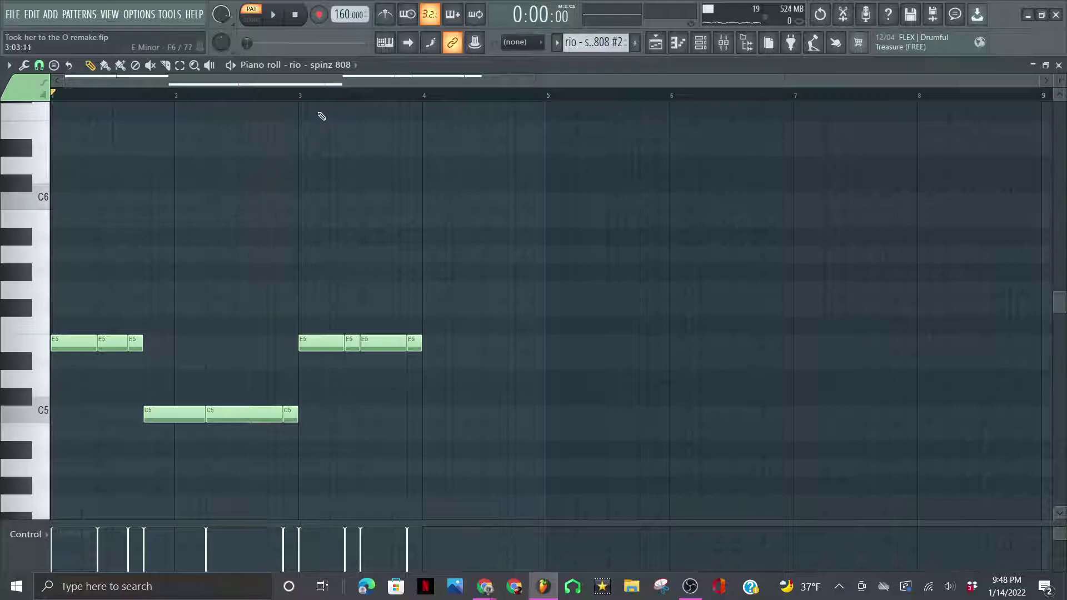
left_click(300, 96)
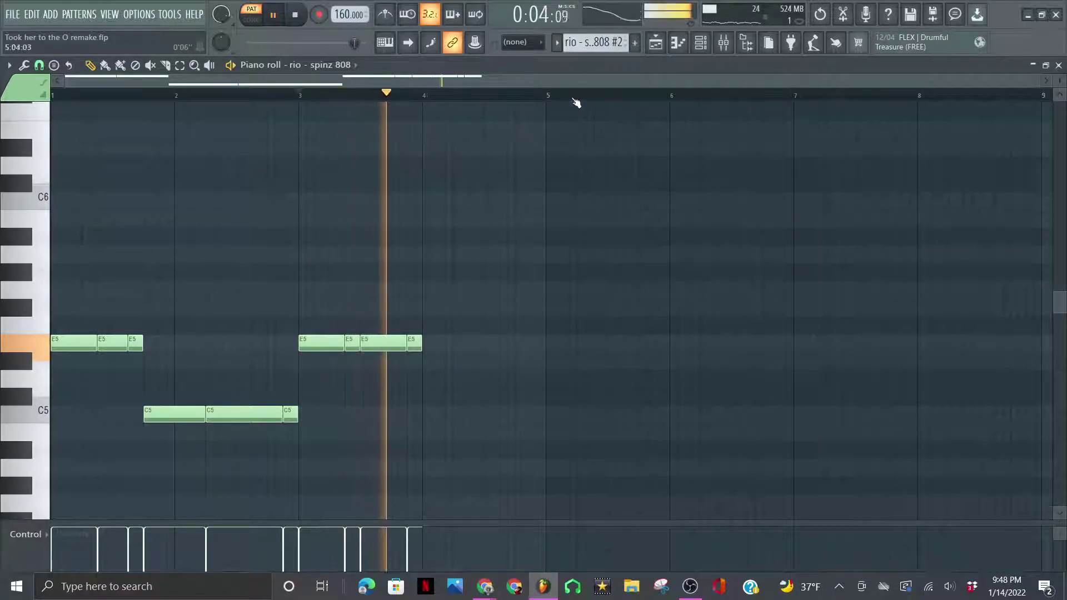
Show the rio - rack kick pattern's notes in the piano roll while it plays, and stop playback.
left_click(606, 42)
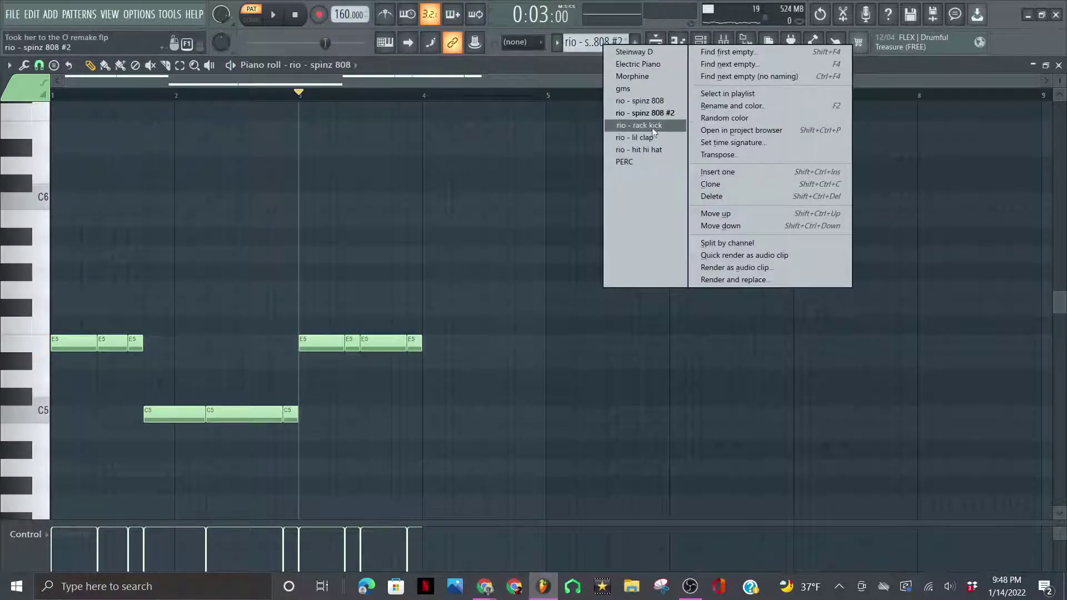
left_click(645, 125)
double_click(380, 420)
key("space")
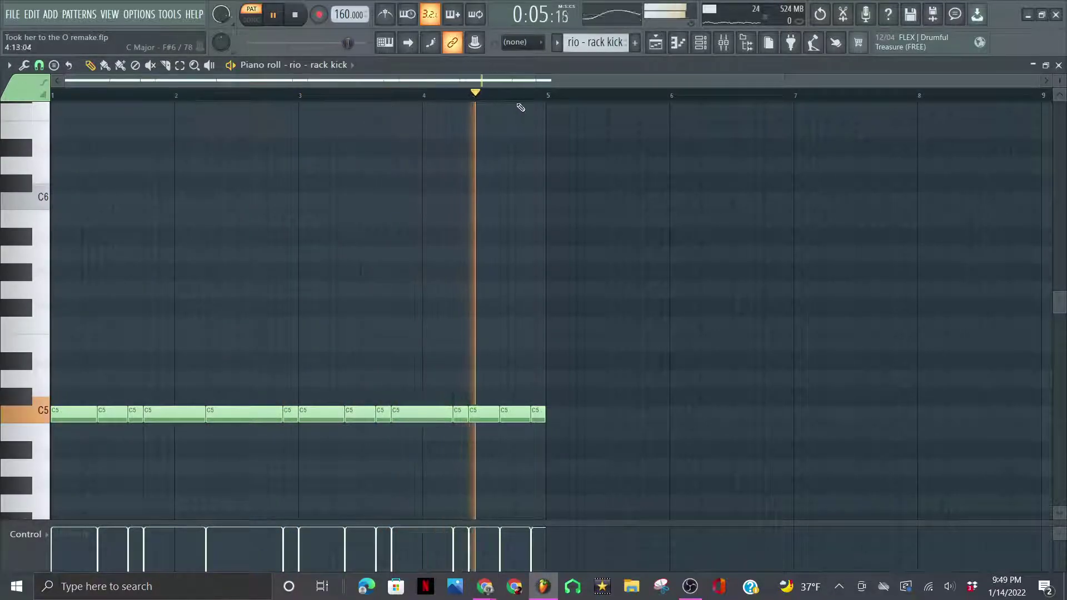
key("space")
Switch to the rio - lil clap pattern, play its notes in the piano roll and stop.
left_click(598, 43)
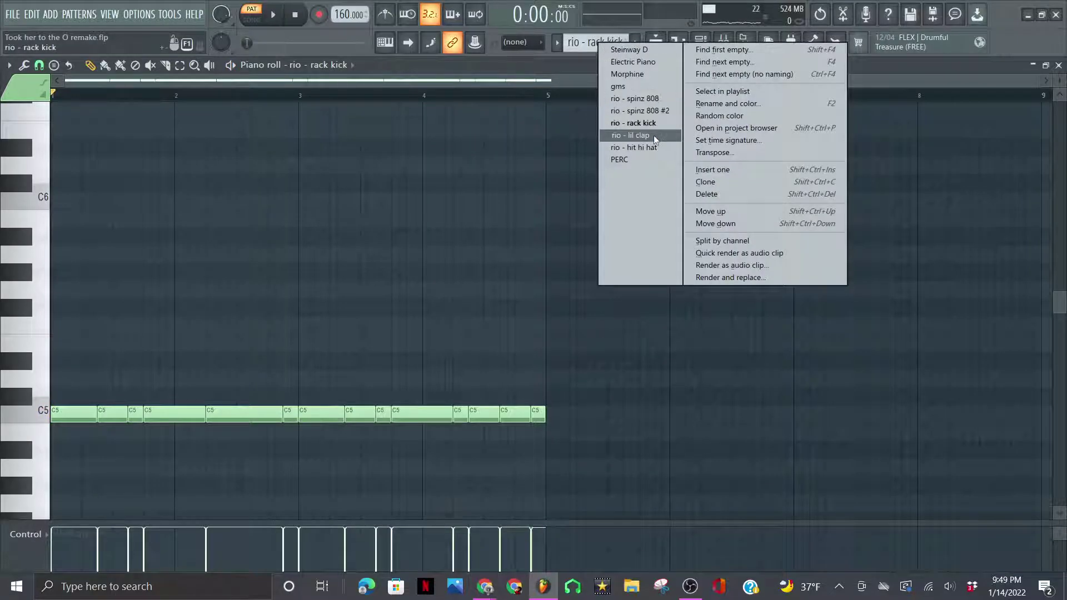
left_click(654, 135)
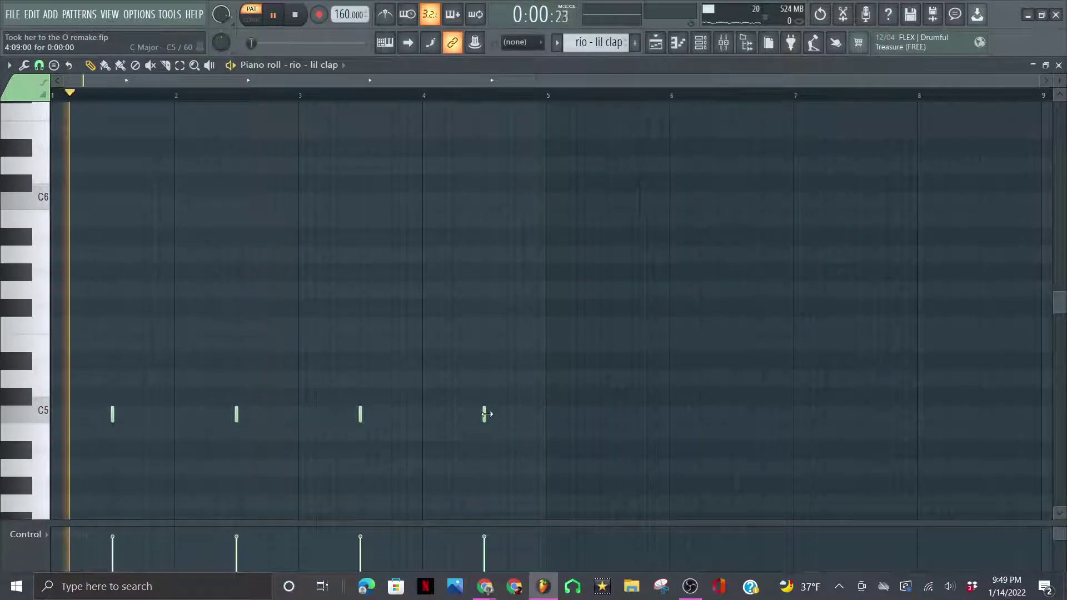
key("space")
Switch to the PERC pattern and play the Video Game Perc channel's notes in the piano roll.
left_click(614, 45)
left_click(662, 148)
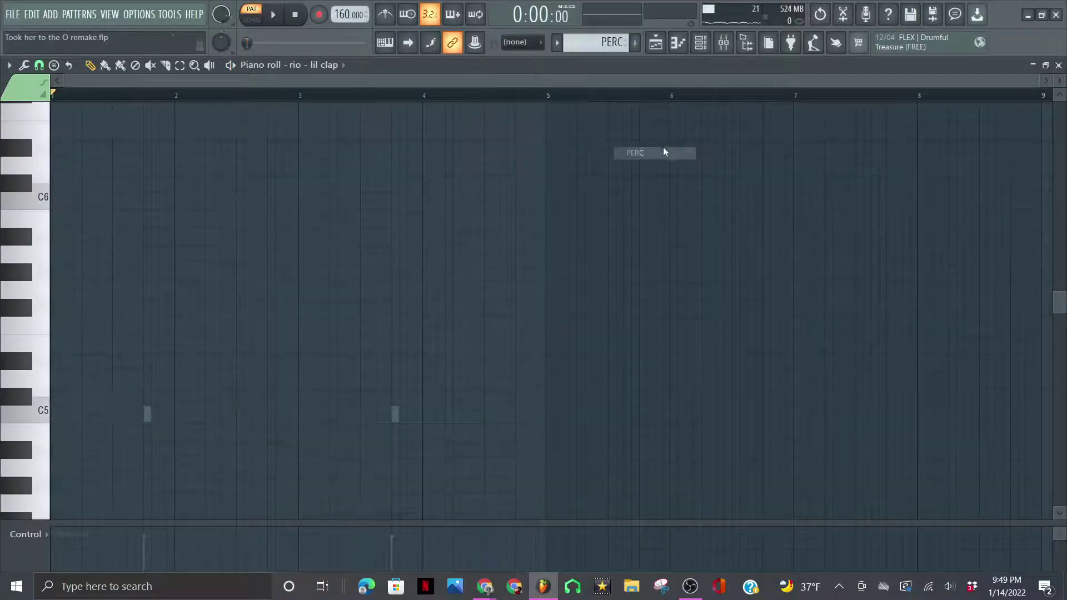
left_click(599, 49)
right_click(398, 408)
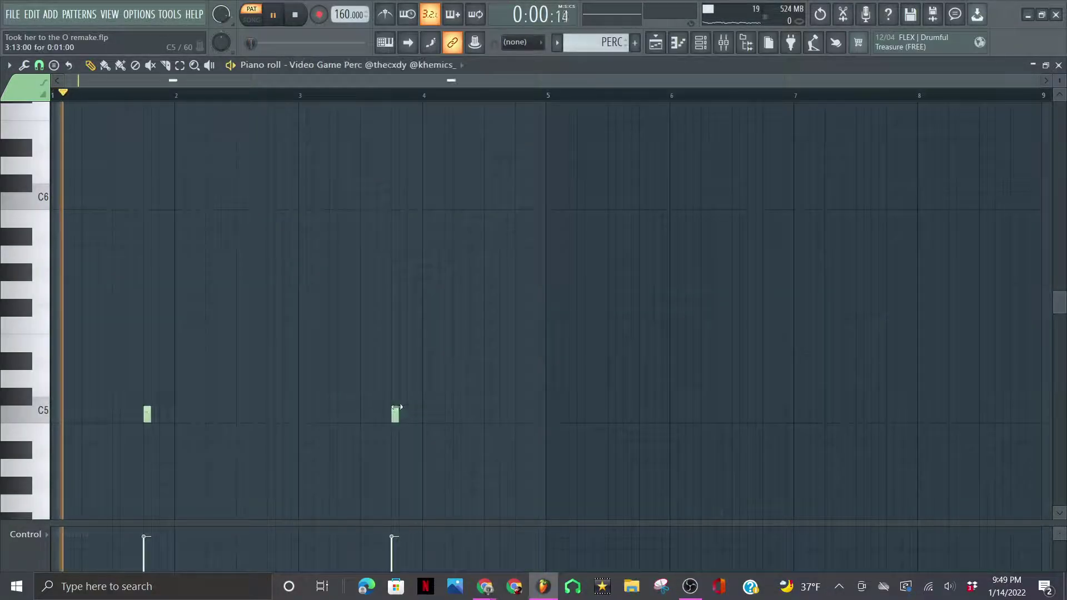
key("space")
Switch to the rio - hit hi hat pattern and play through all its notes in the piano roll.
left_click(601, 43)
left_click(636, 148)
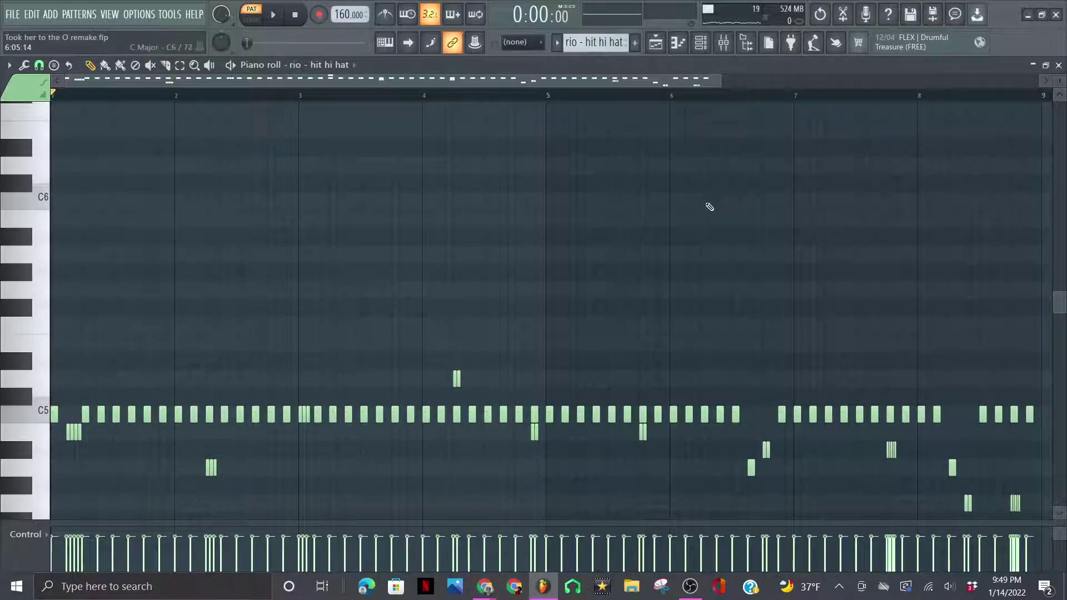
scroll(709, 206, "down", 3)
key("space")
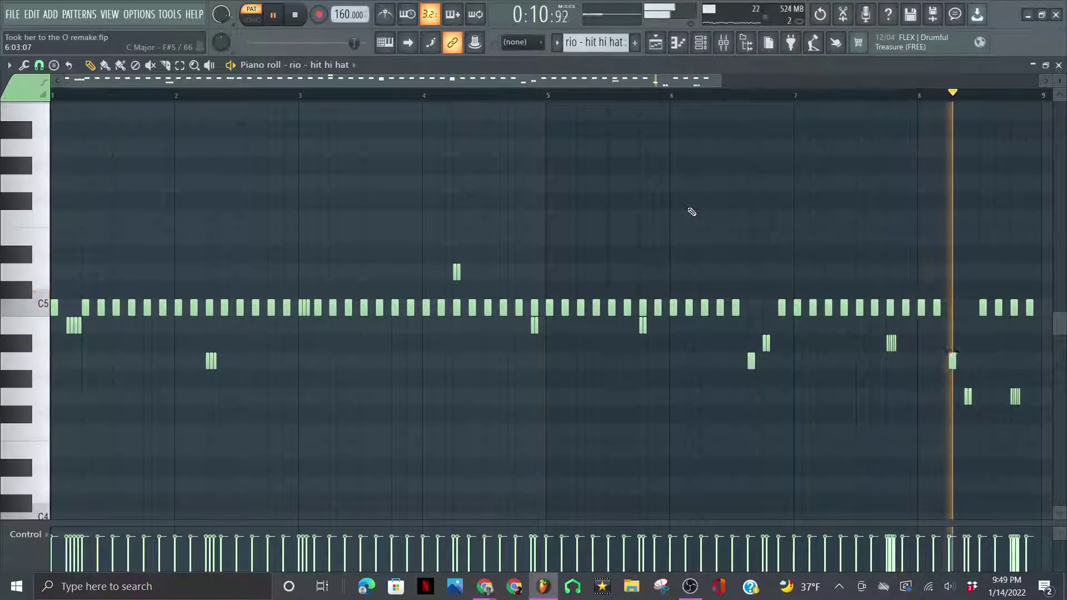
left_click(634, 42)
Show the playlist arrangement and select the Love Philter - Mix level automation clip at bar 41 on Track 17.
left_click(656, 41)
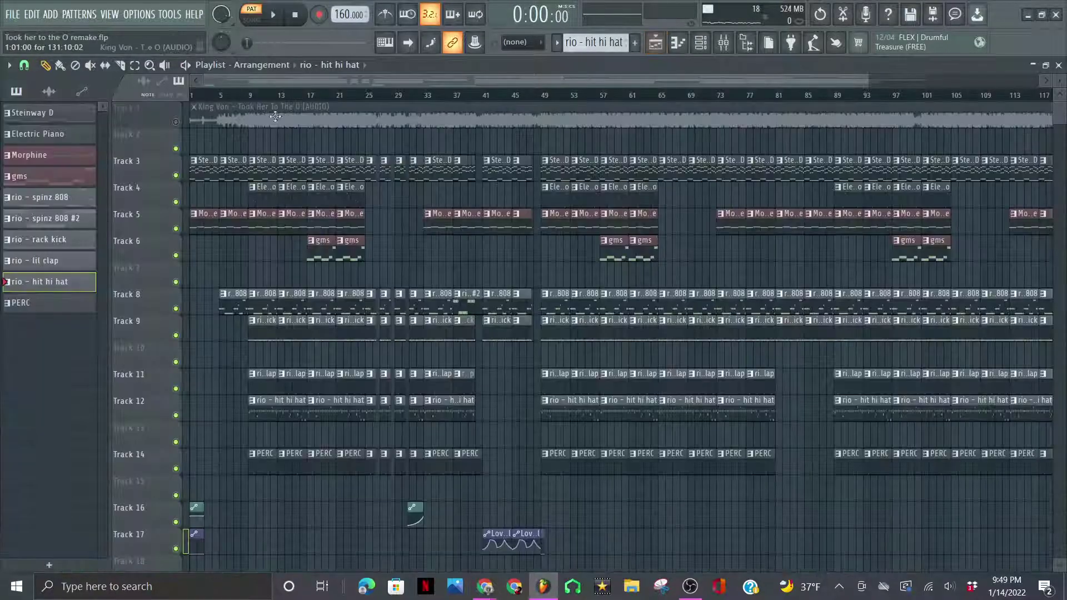
scroll(281, 207, "down", 1)
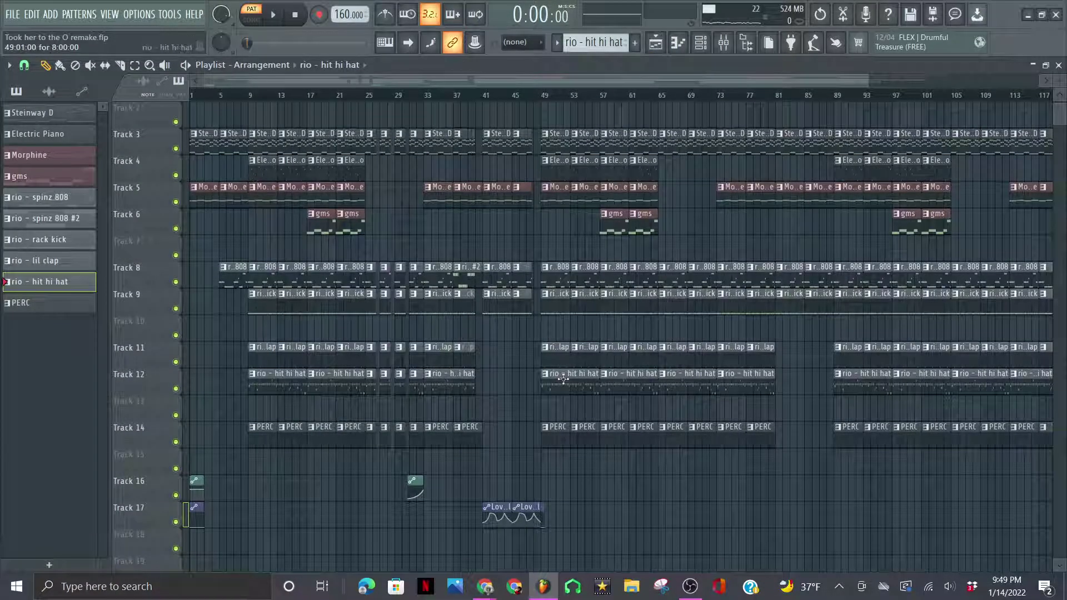
left_click(498, 513)
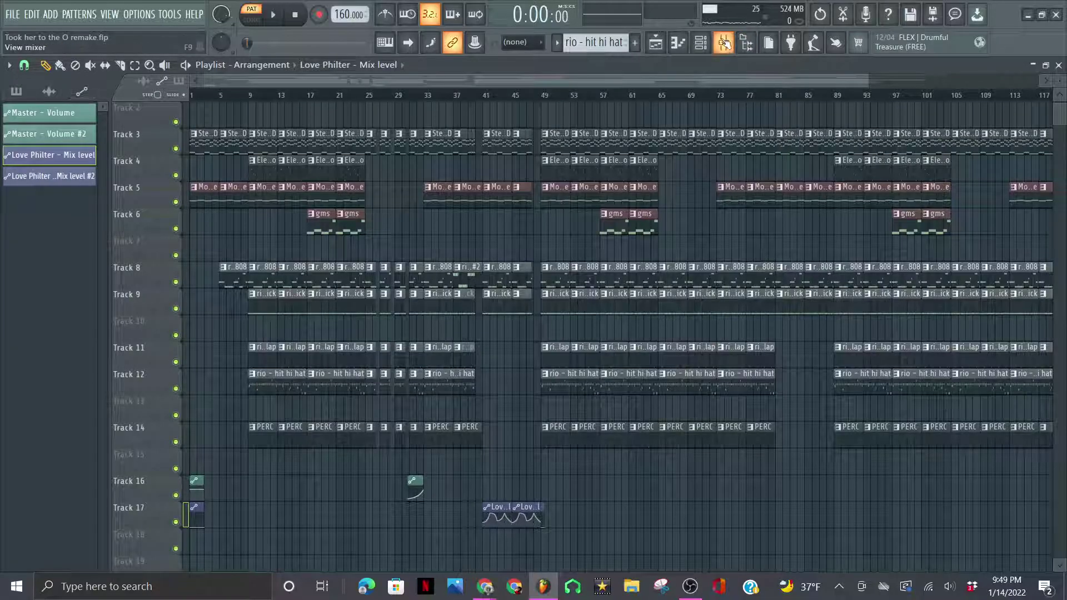
Show the Fruity Love Philter effect loaded in slot 10 of the mixer's Master track.
left_click(724, 43)
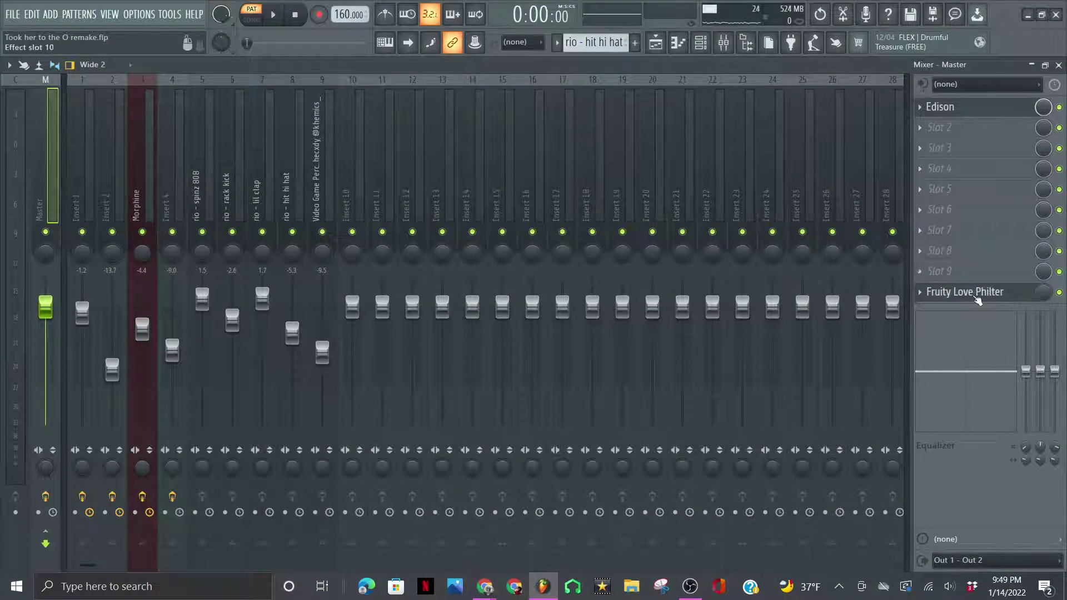
left_click(976, 294)
left_click_drag(614, 440, 610, 260)
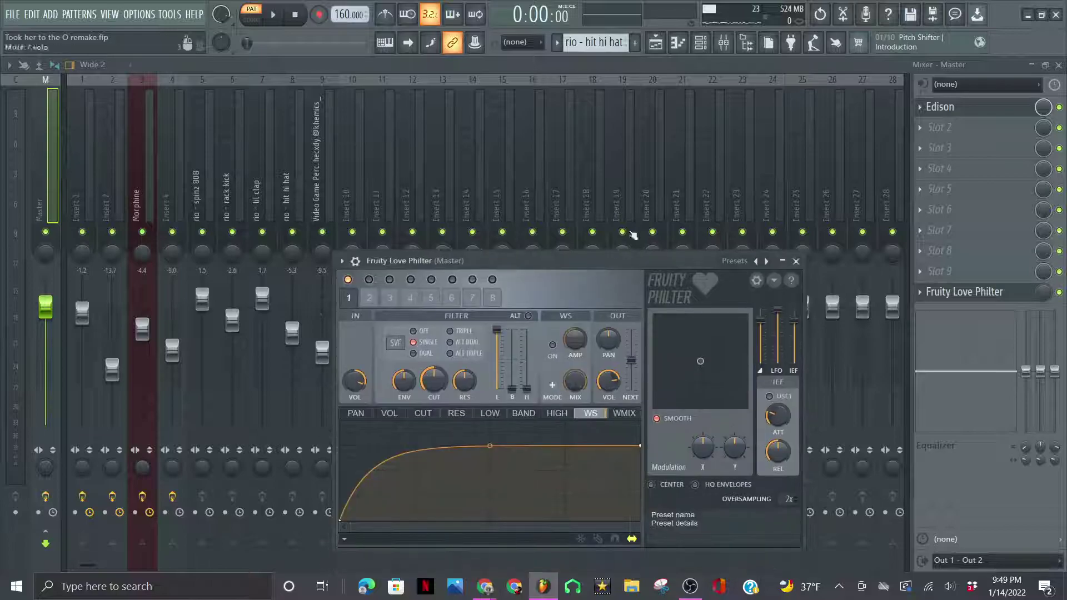
Return to the playlist, switch playback to song mode and examine how the clips are arranged across the tracks.
left_click(654, 43)
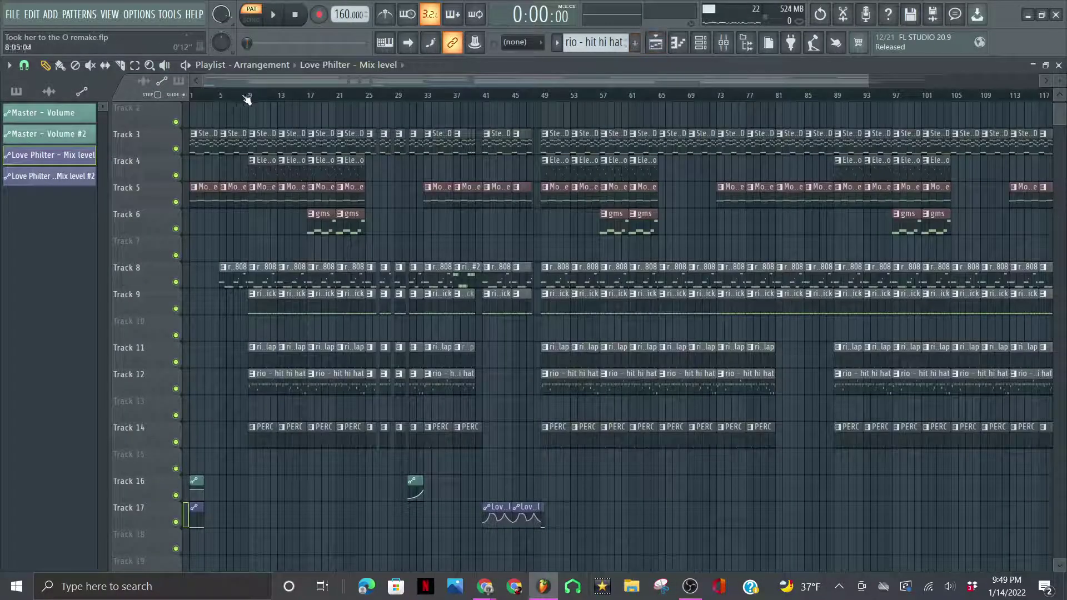
scroll(283, 178, "up", 1)
scroll(294, 175, "down", 4)
scroll(303, 173, "up", 3)
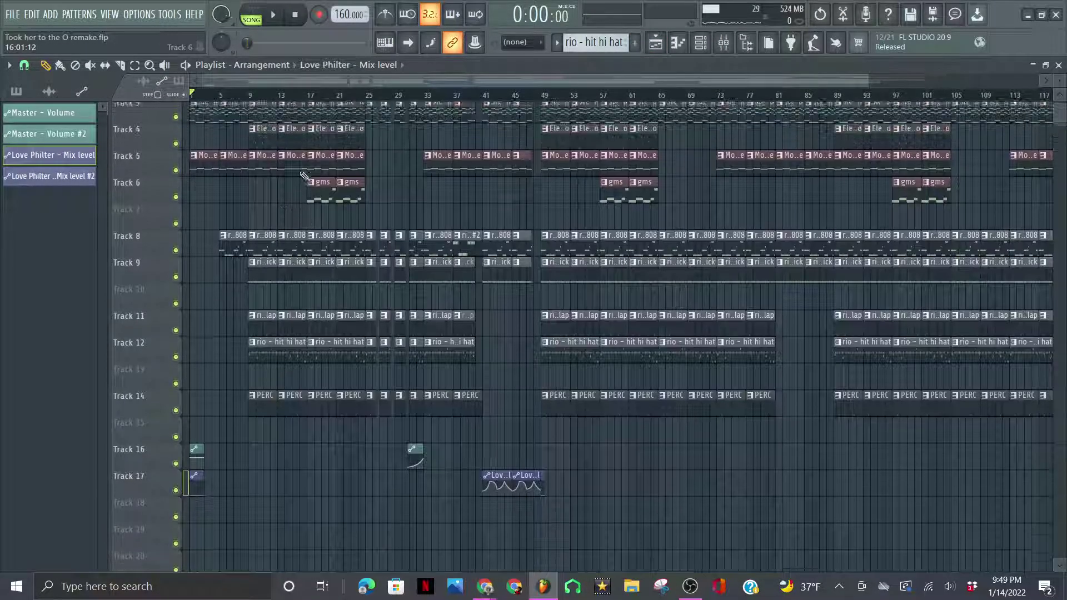
left_click_drag(1055, 79, 1056, 80)
scroll(1059, 89, "down", 1)
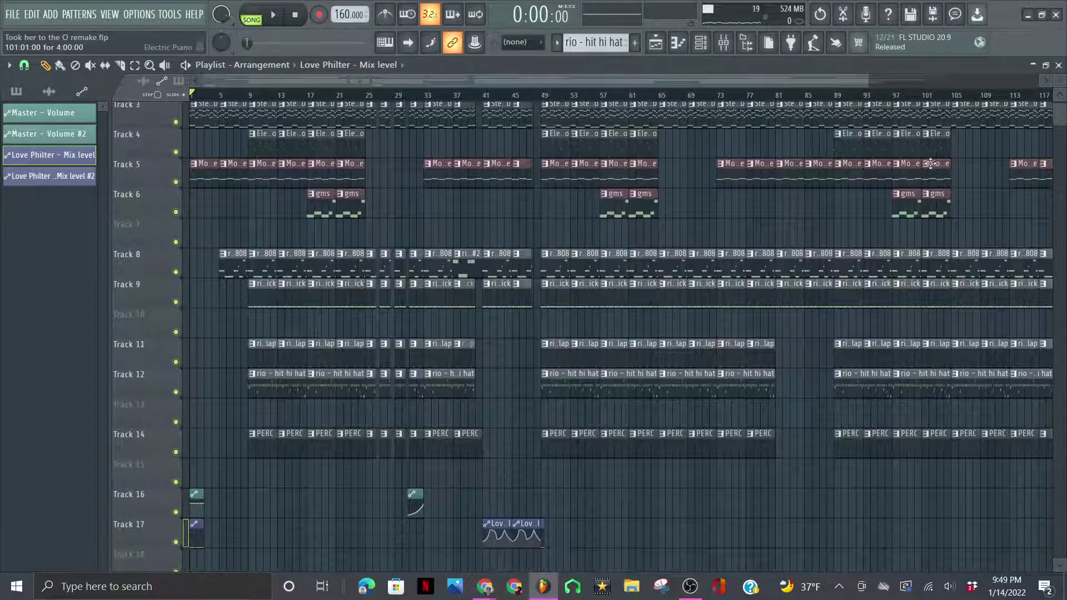
scroll(1060, 121, "down", 3)
scroll(1060, 121, "up", 4)
left_click_drag(1061, 121, 1060, 72)
scroll(850, 218, "down", 1)
scroll(850, 218, "down", 1)
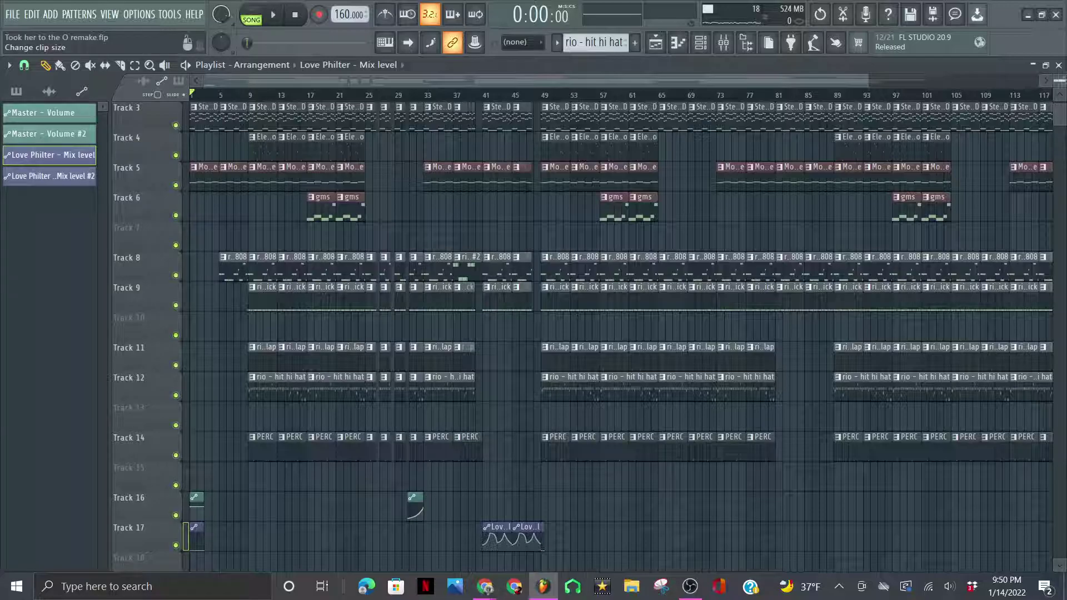
scroll(622, 334, "up", 1)
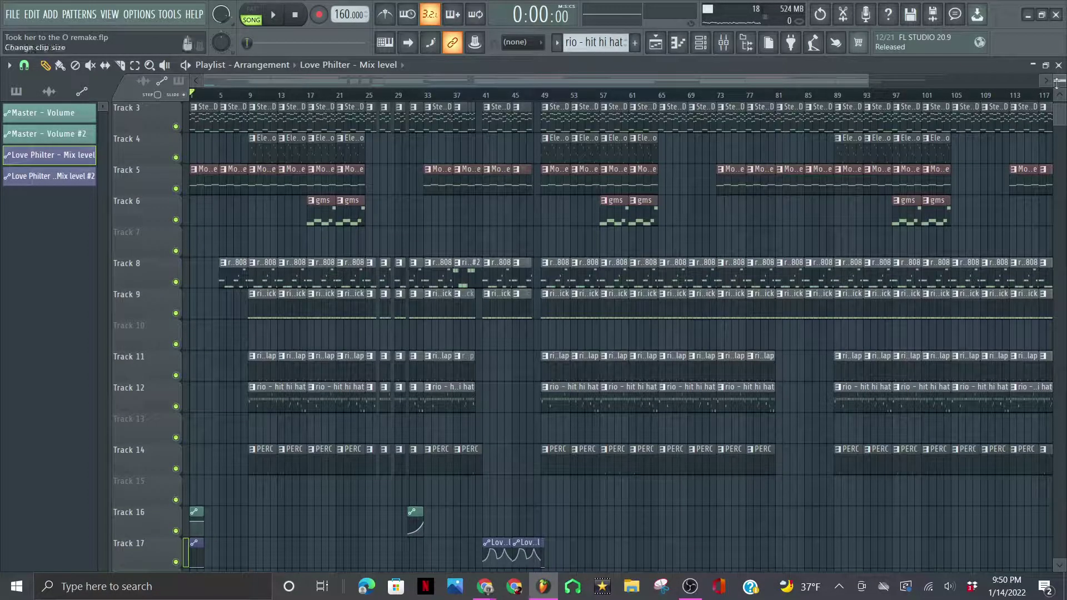
Play the song from the beginning with playlist auto-scrolling on and the first bars shown close up.
left_click_drag(869, 78, 266, 78)
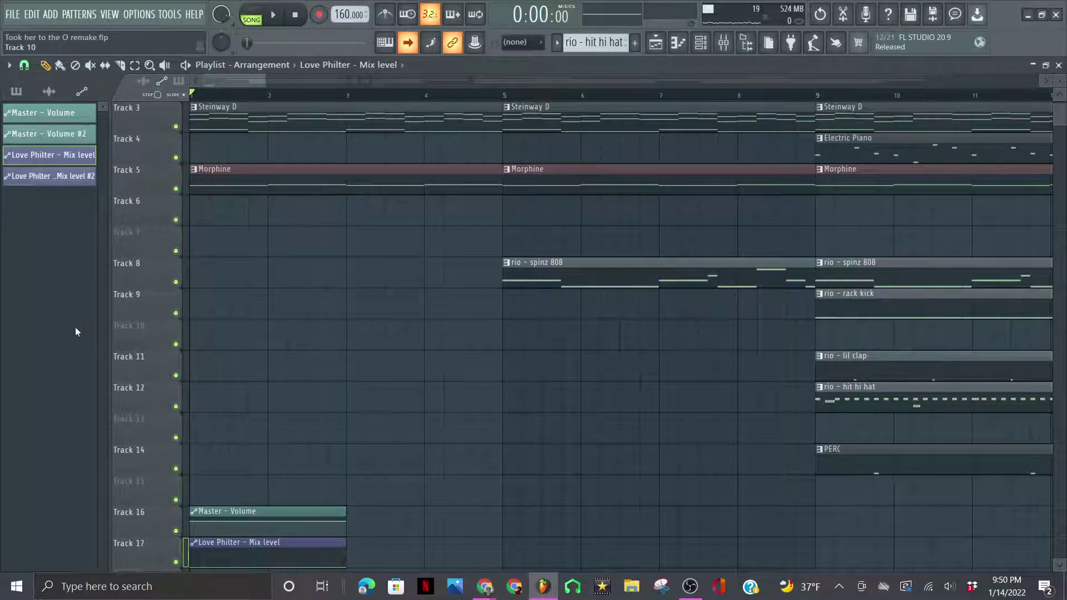
key("space")
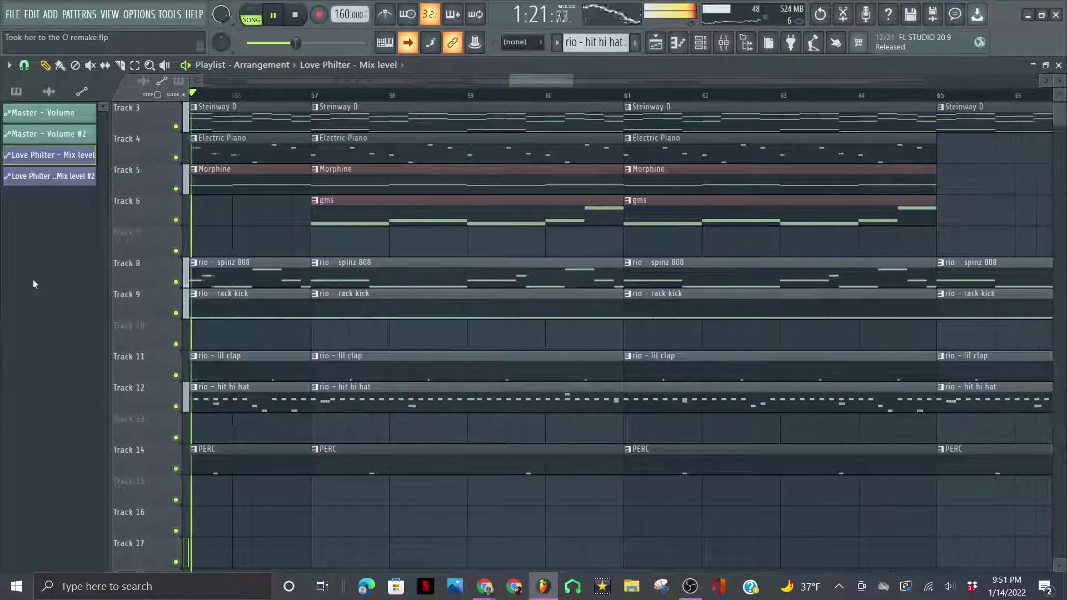
Turn off auto-scrolling and copy the two Love Philter - Mix level clips from bar 41 to bar 81 on Track 17.
left_click(409, 44)
left_click_drag(524, 80, 284, 81)
left_click_drag(434, 79, 619, 115)
left_click_drag(472, 80, 194, 89)
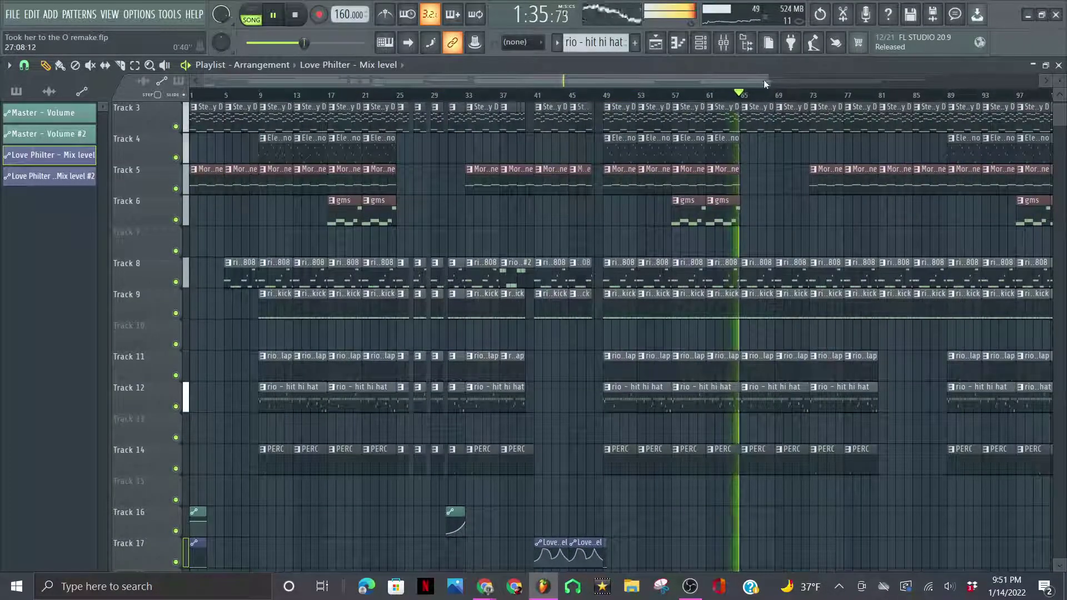
left_click_drag(767, 81, 1004, 103)
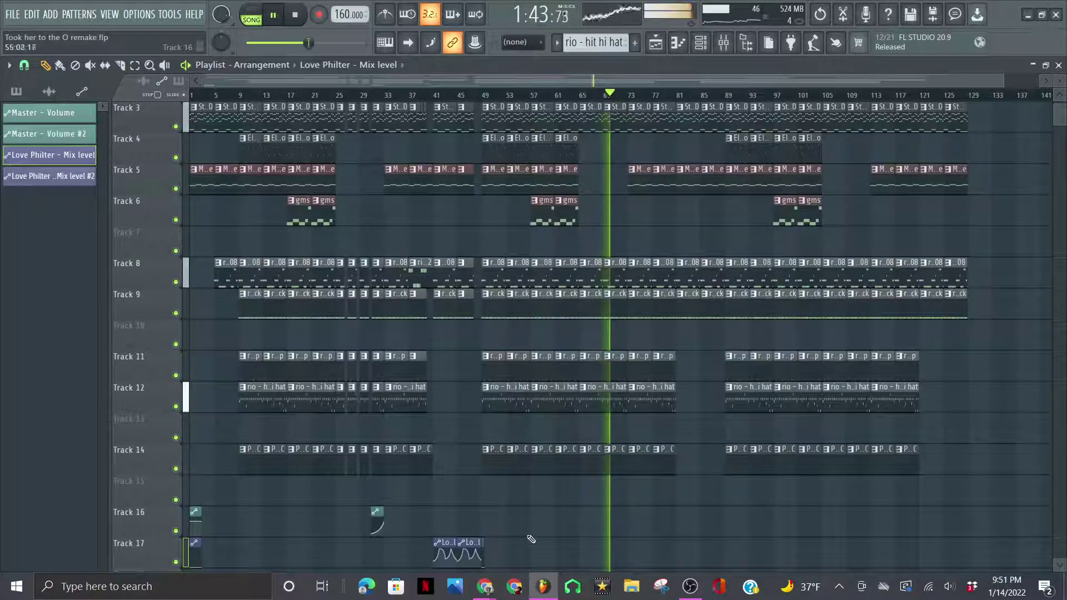
left_click_drag(512, 543, 691, 543)
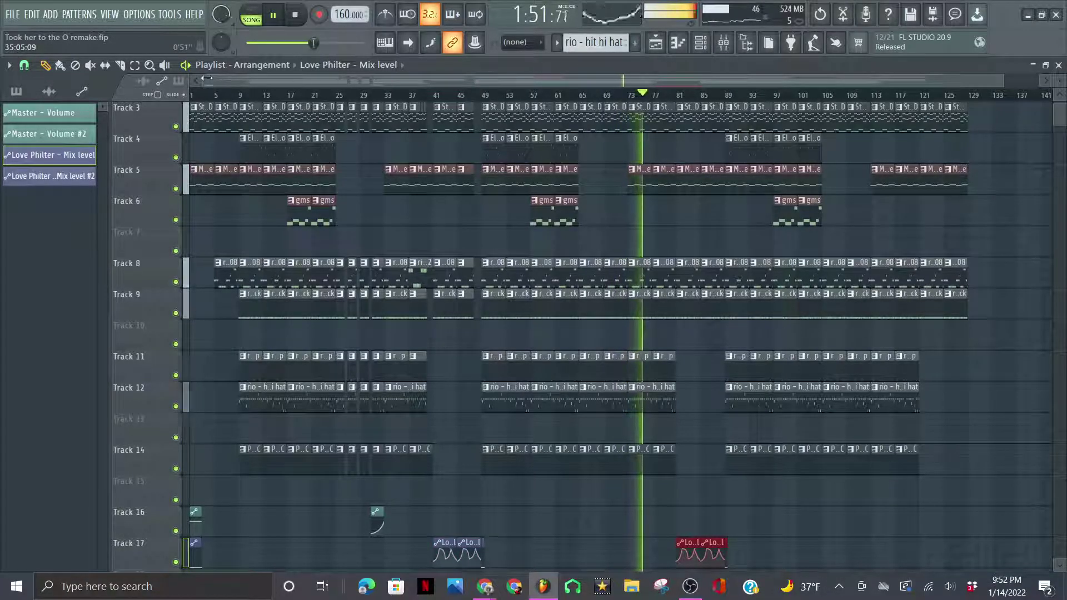
Follow the rest of the song with auto-scrolling on, return to the full arrangement and stop playback at the end.
left_click_drag(207, 79, 856, 79)
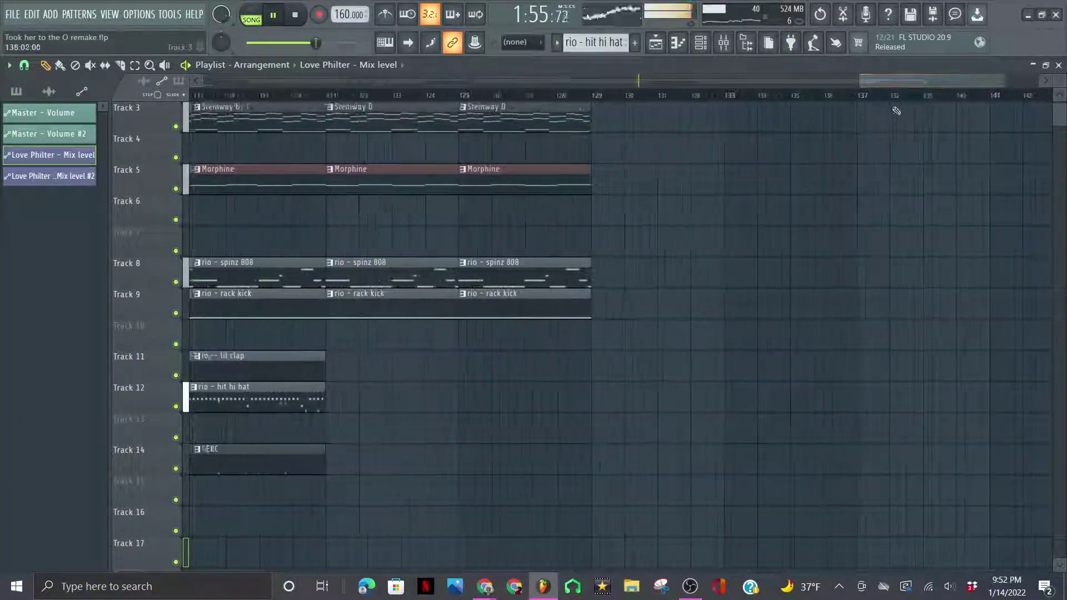
left_click_drag(922, 79, 681, 91)
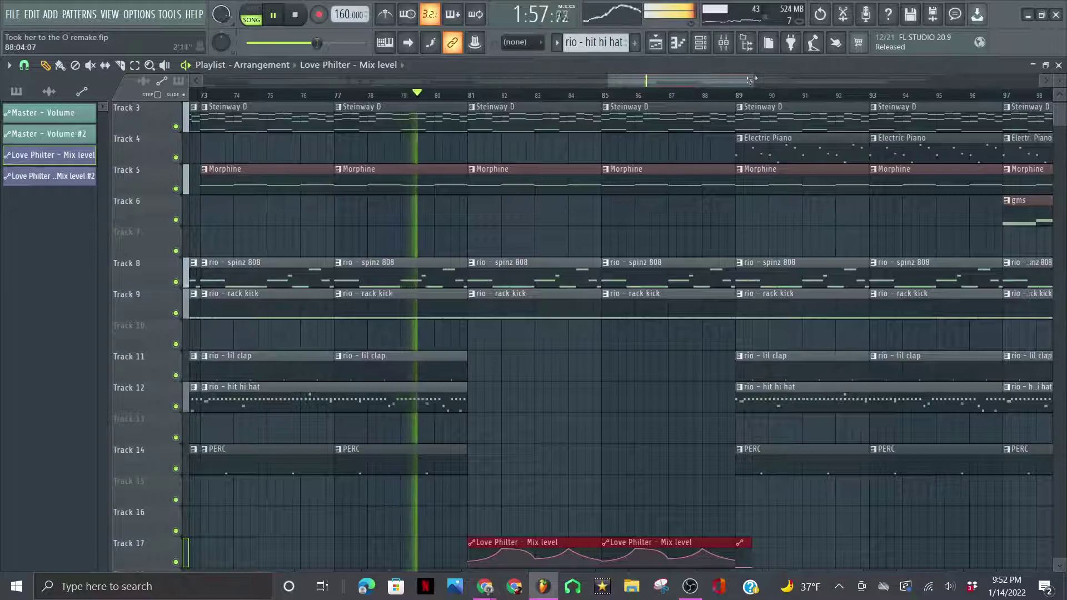
left_click_drag(752, 82, 694, 89)
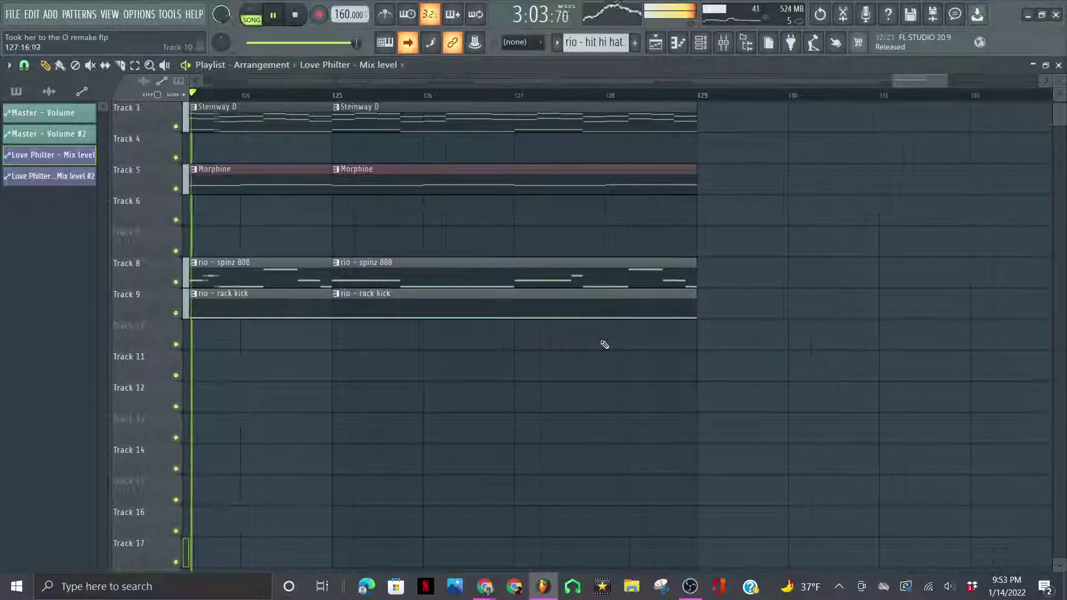
left_click_drag(901, 82, 136, 137)
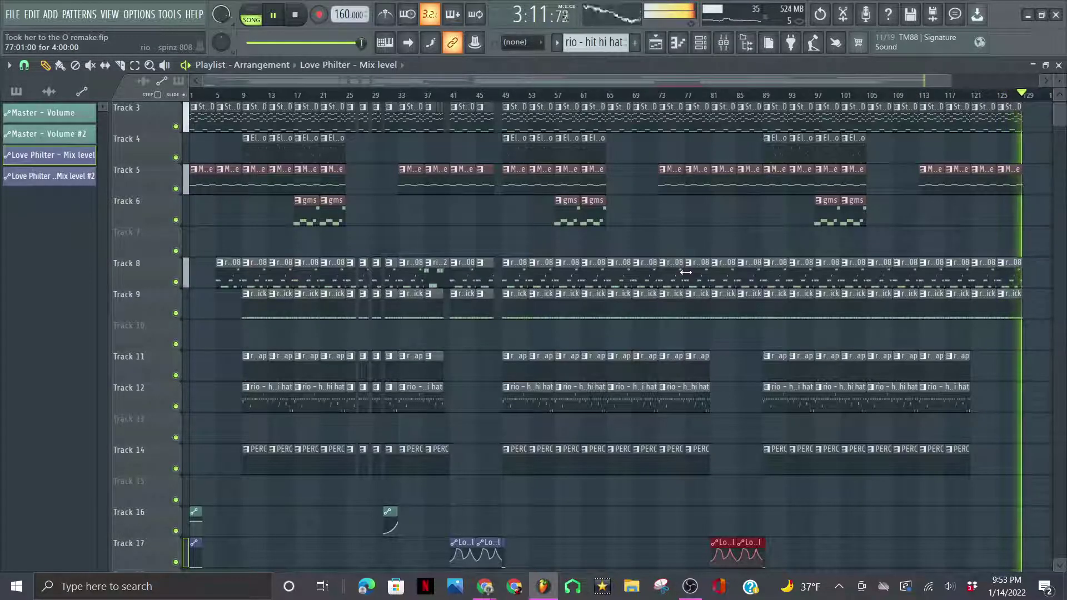
key("space")
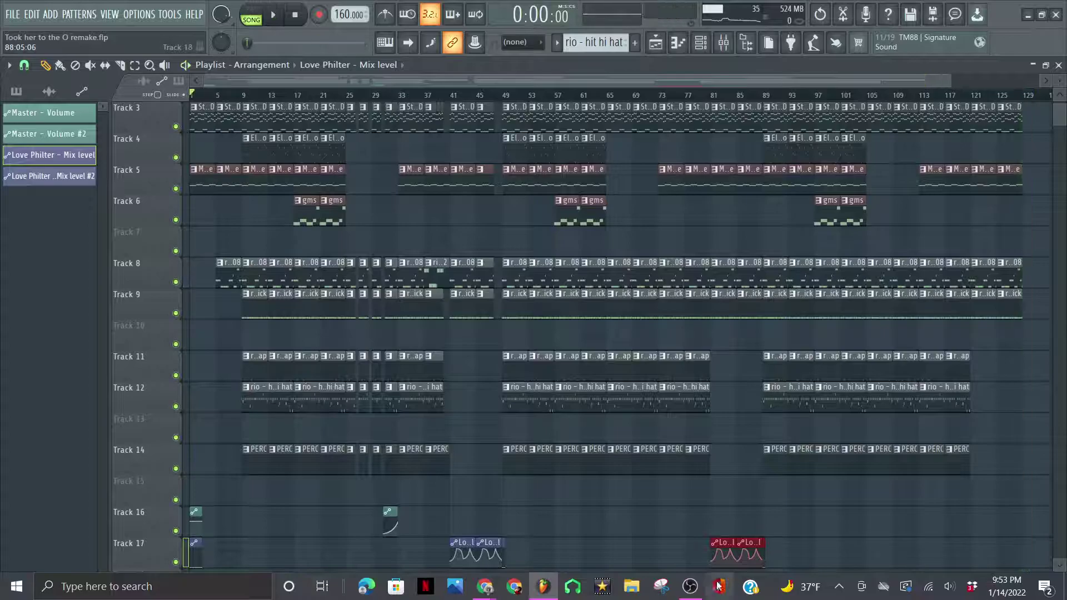